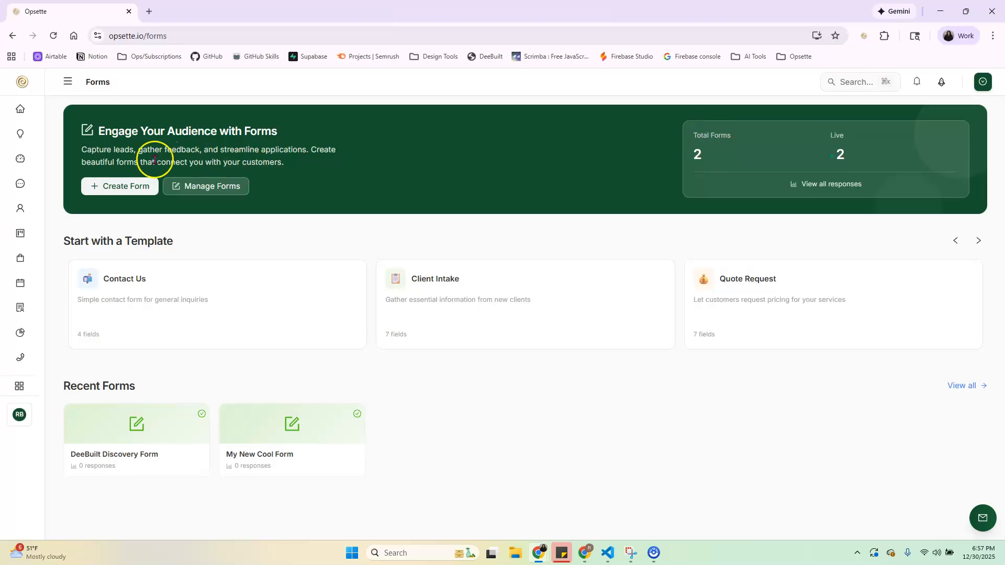
Open the forms management list and look across the table of existing forms
drag(95, 138, 124, 131)
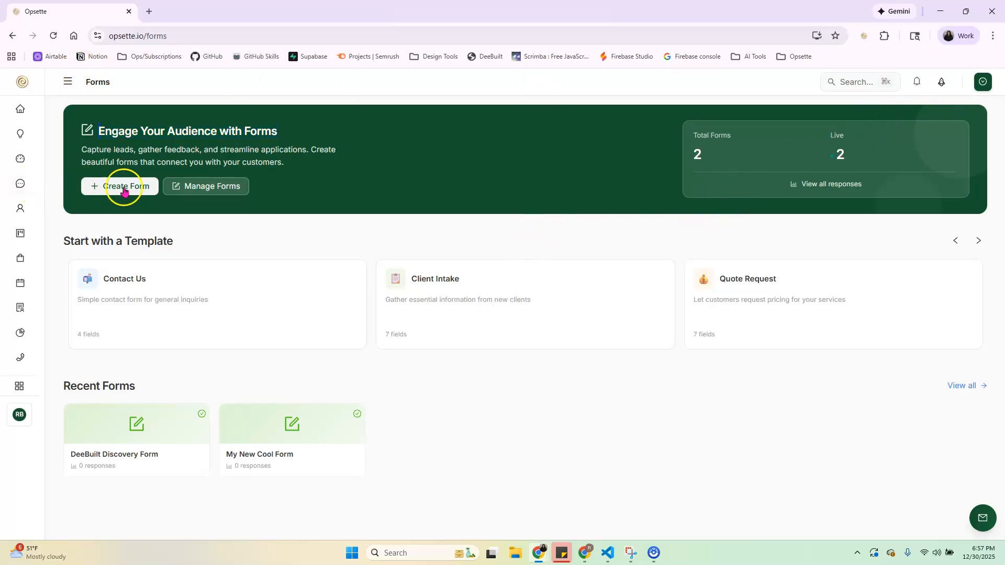
click(212, 187)
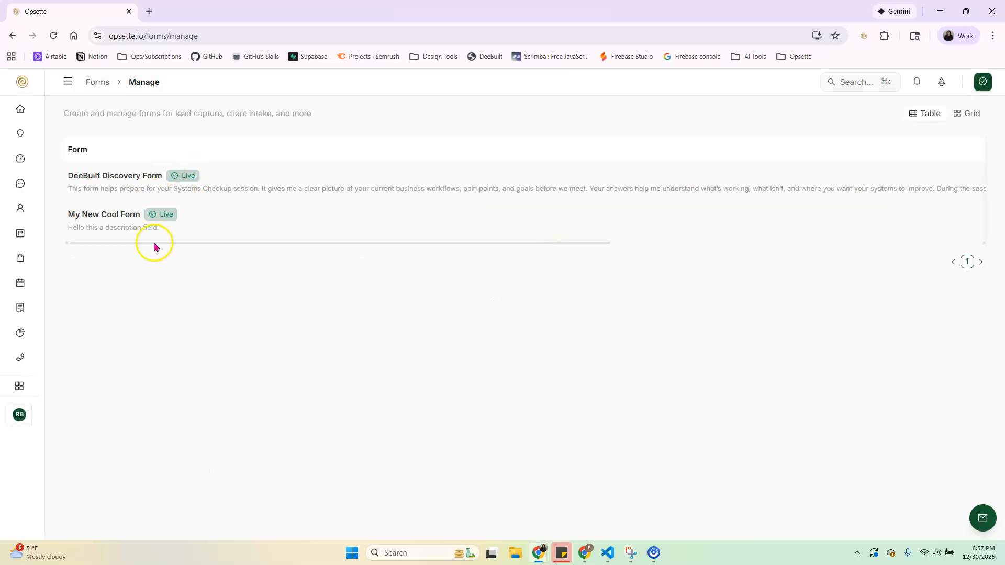
drag(572, 243, 251, 254)
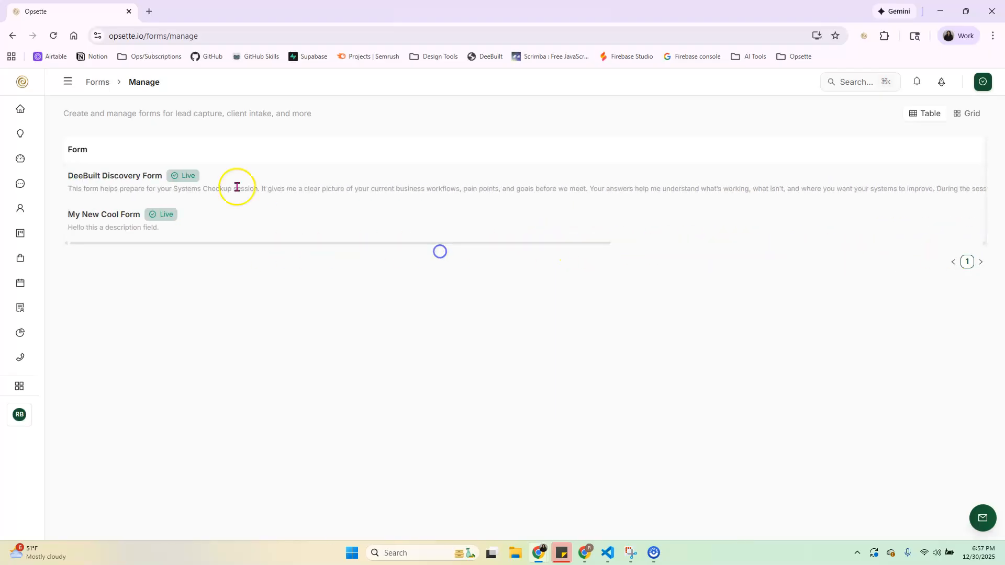
drag(445, 245, 835, 262)
drag(912, 262, 157, 231)
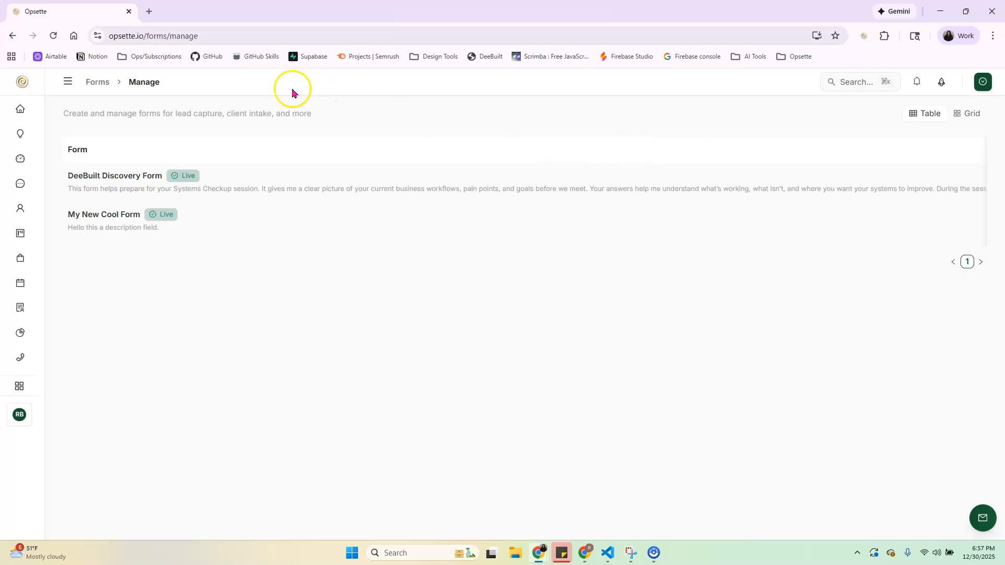
Browse further form templates on the Forms overview and open the recent DeeBuilt Discovery Form in the editor
click(103, 82)
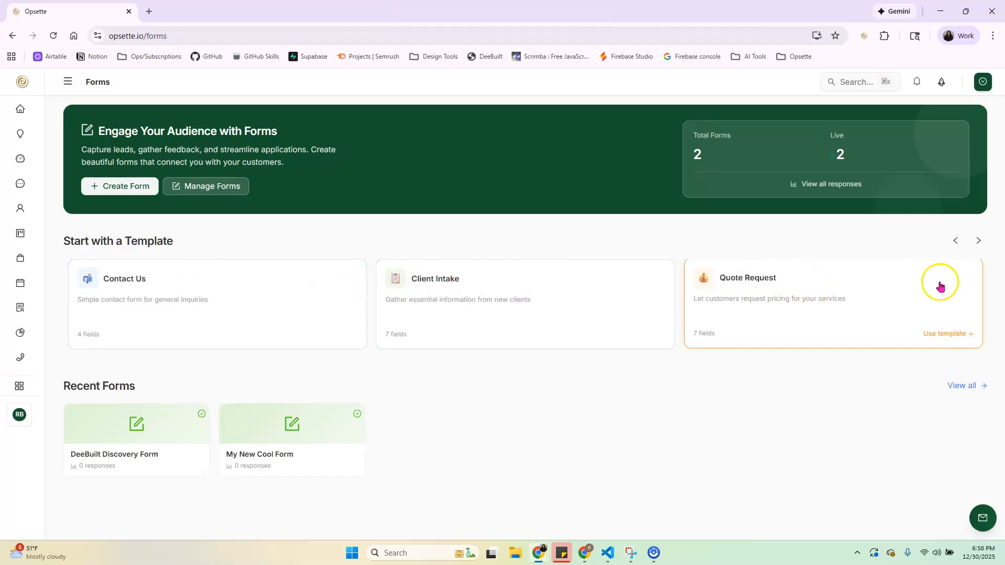
click(977, 242)
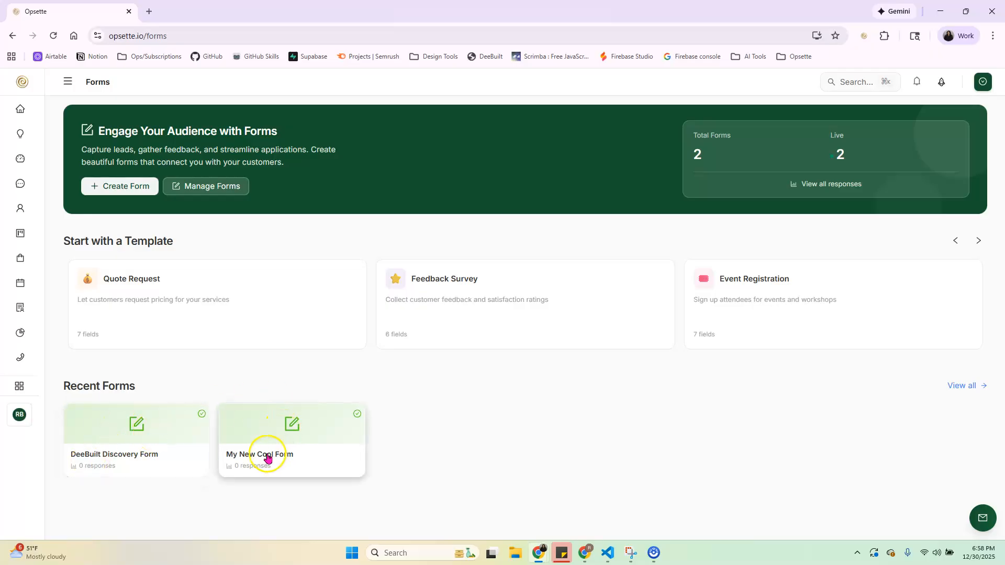
click(185, 456)
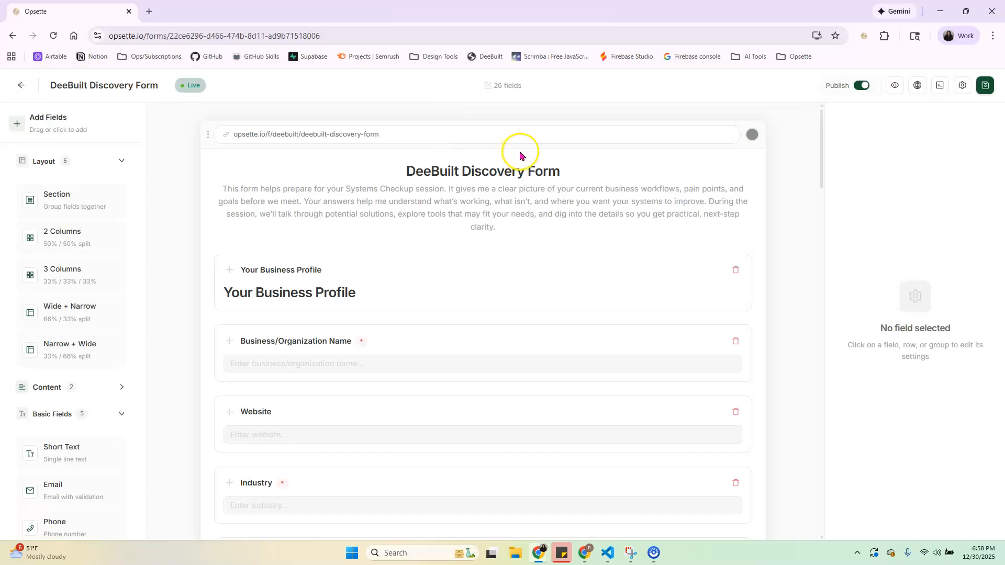
Collapse all the field categories and expand only the Layout category
click(80, 164)
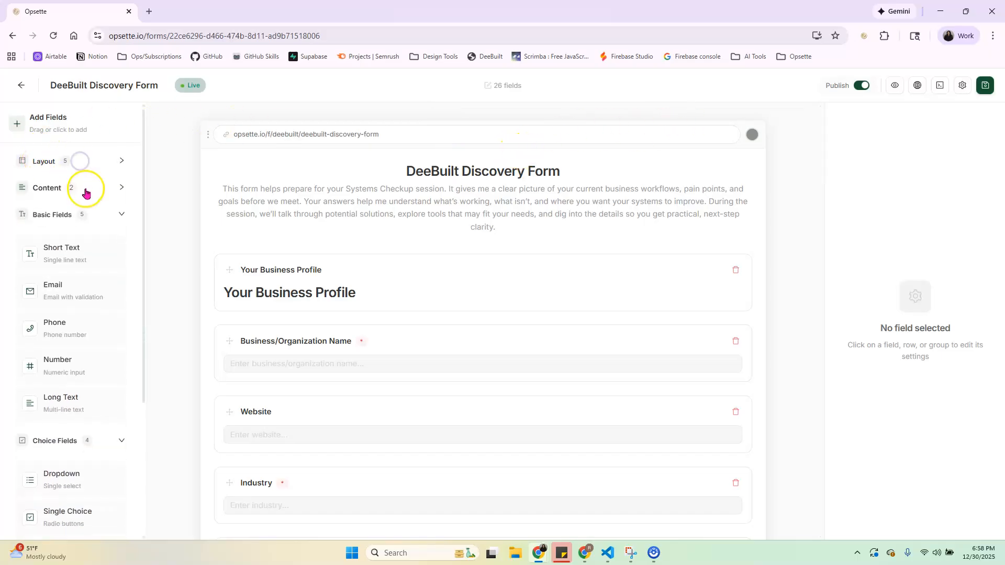
click(81, 213)
click(88, 250)
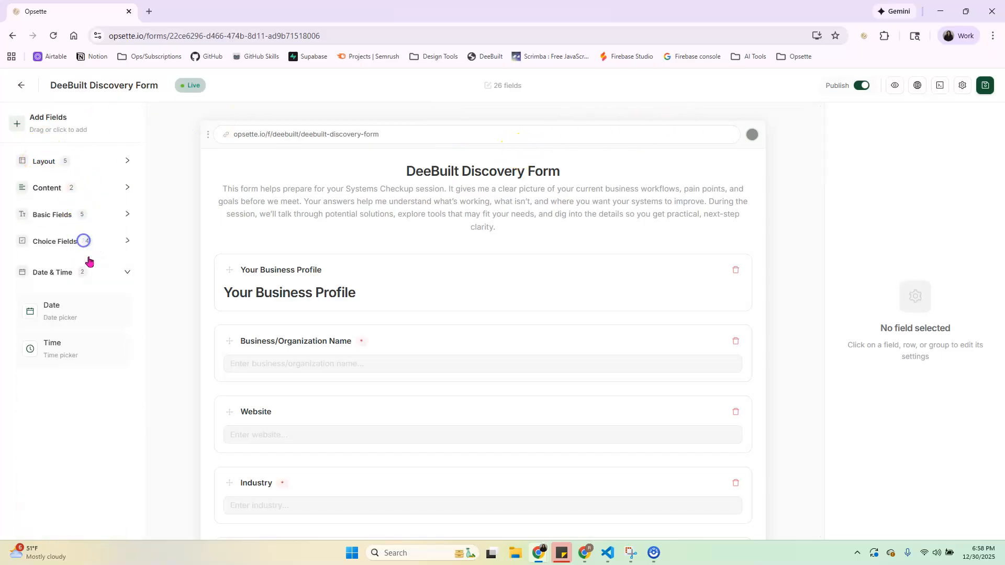
click(88, 272)
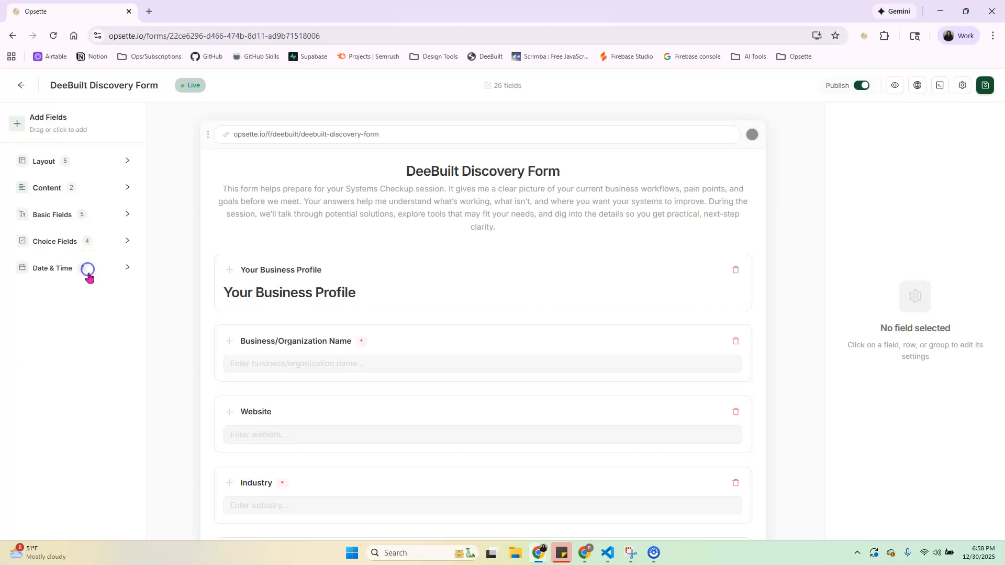
click(74, 162)
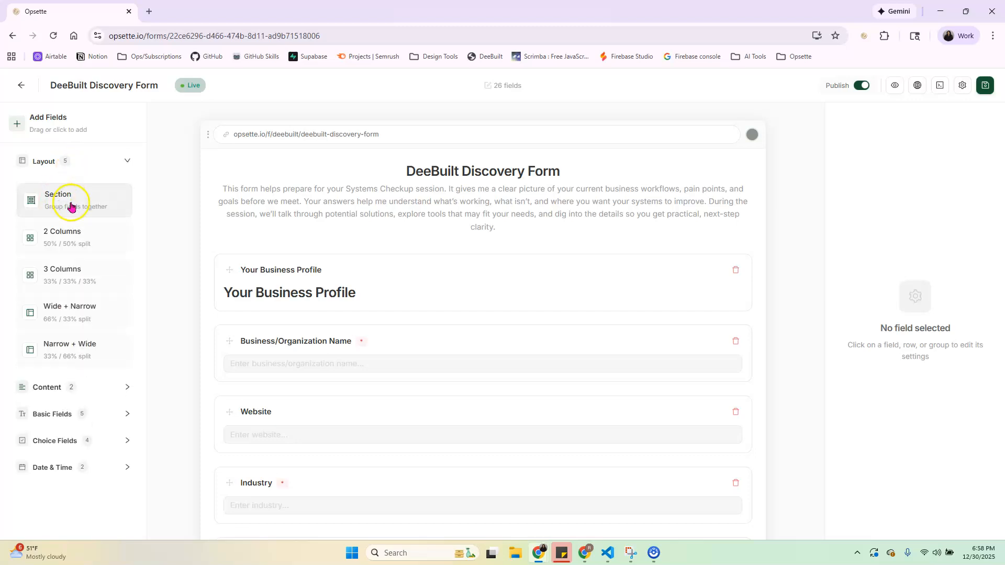
Add a Section layout element between the Contact Name field and the two-column Row with email and phone
scroll(315, 303, down, 6)
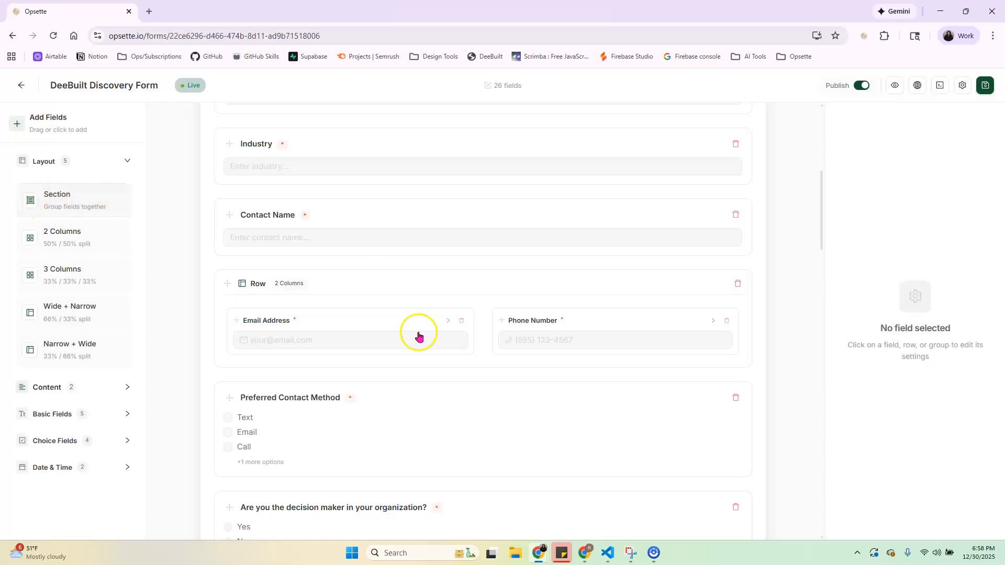
scroll(296, 327, down, 2)
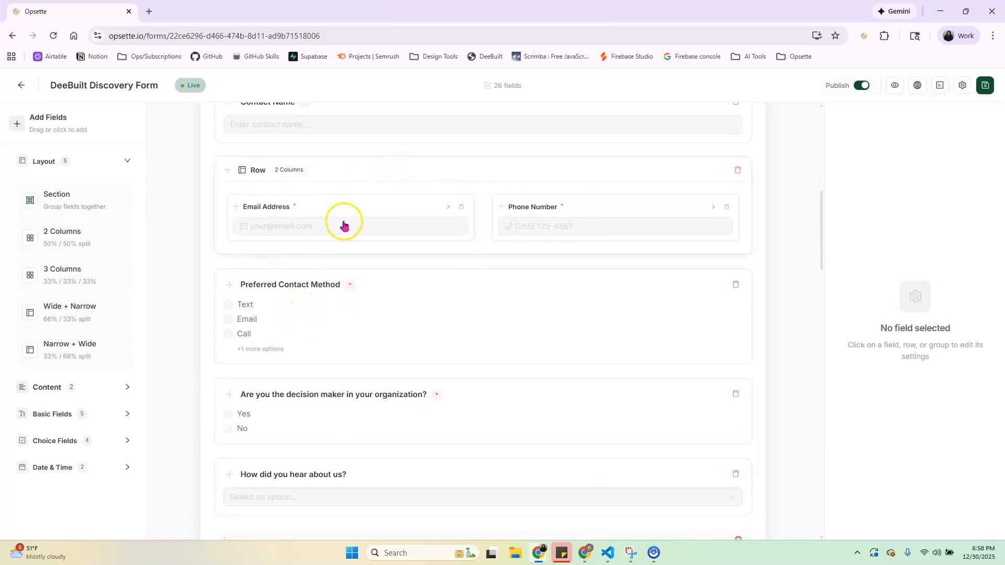
scroll(571, 338, up, 4)
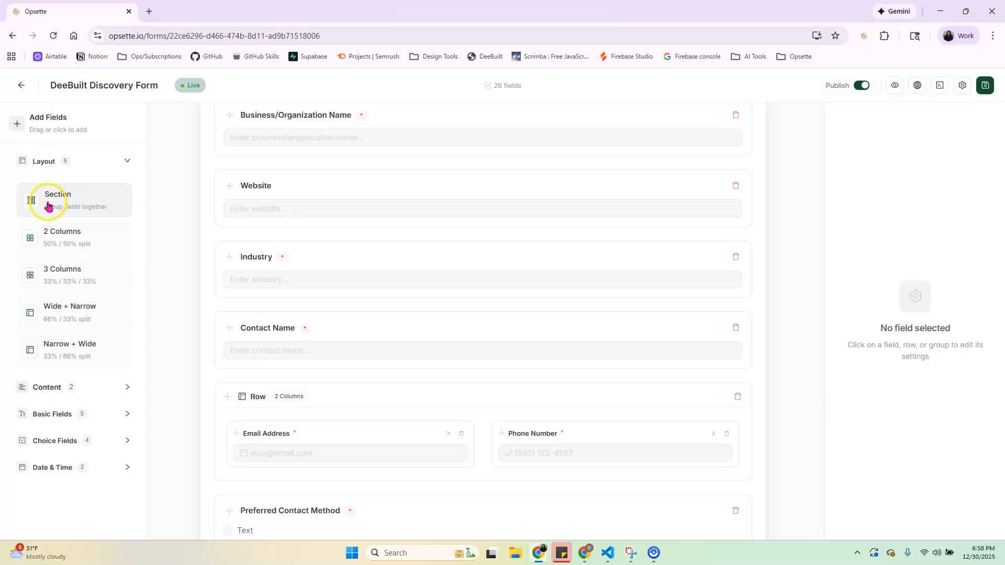
drag(58, 197, 433, 390)
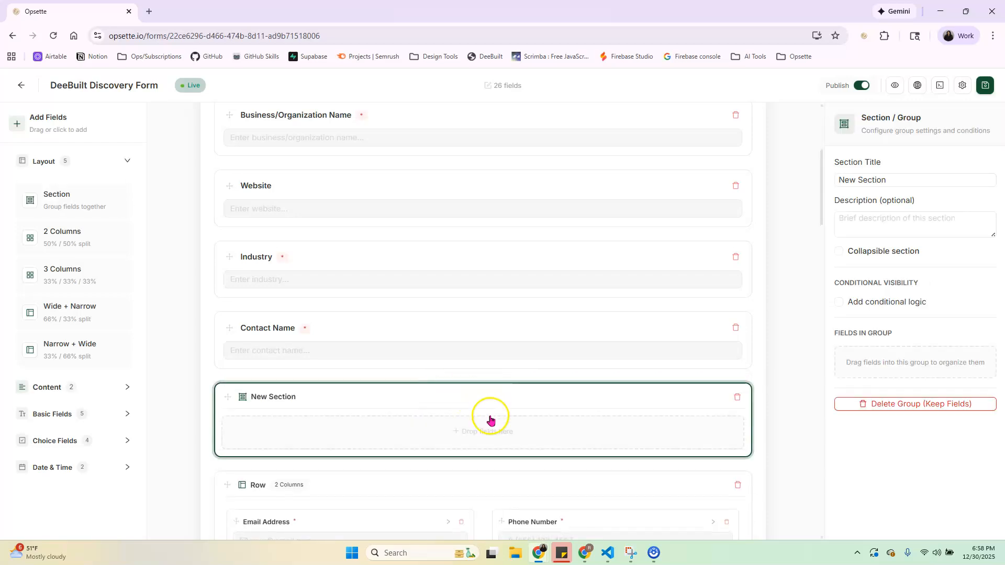
Enable conditional logic for the new section with the rule "Show this field when..."
scroll(576, 405, down, 1)
click(847, 300)
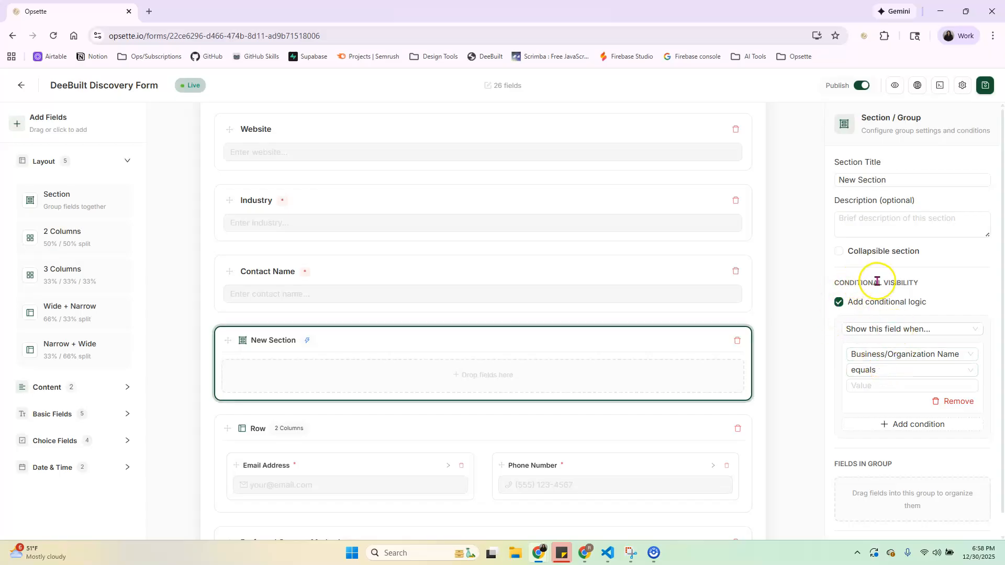
click(884, 331)
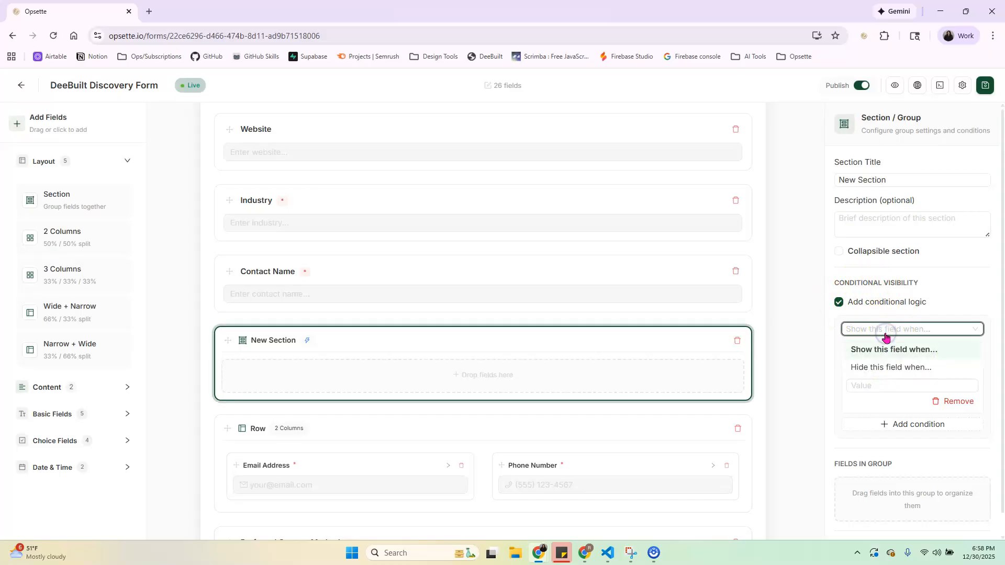
click(908, 348)
scroll(451, 160, up, 3)
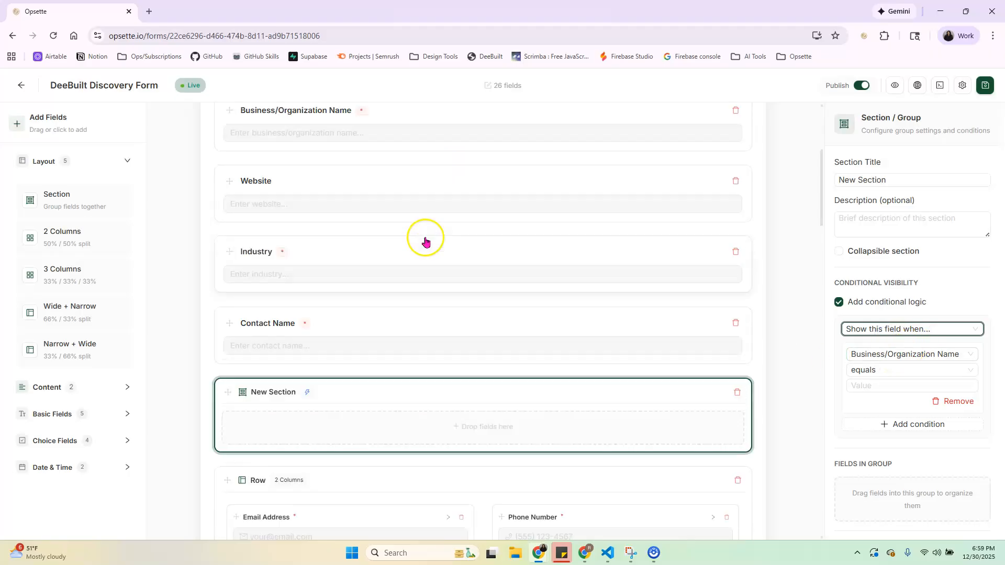
scroll(545, 205, down, 3)
scroll(610, 336, down, 1)
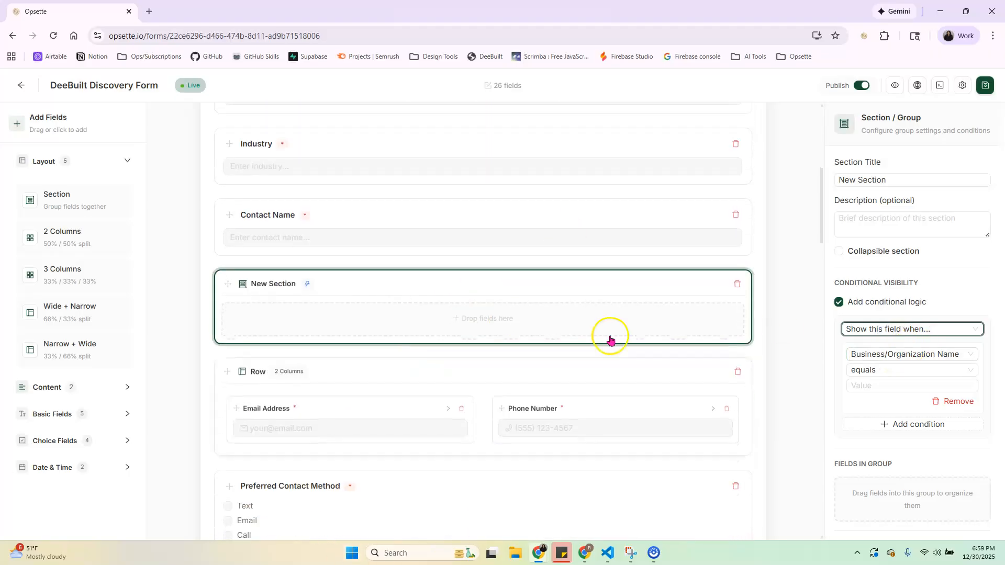
Set the section's condition to Preferred Contact Method is checked with value Text, and change the rule to "Hide this field when..."
click(897, 356)
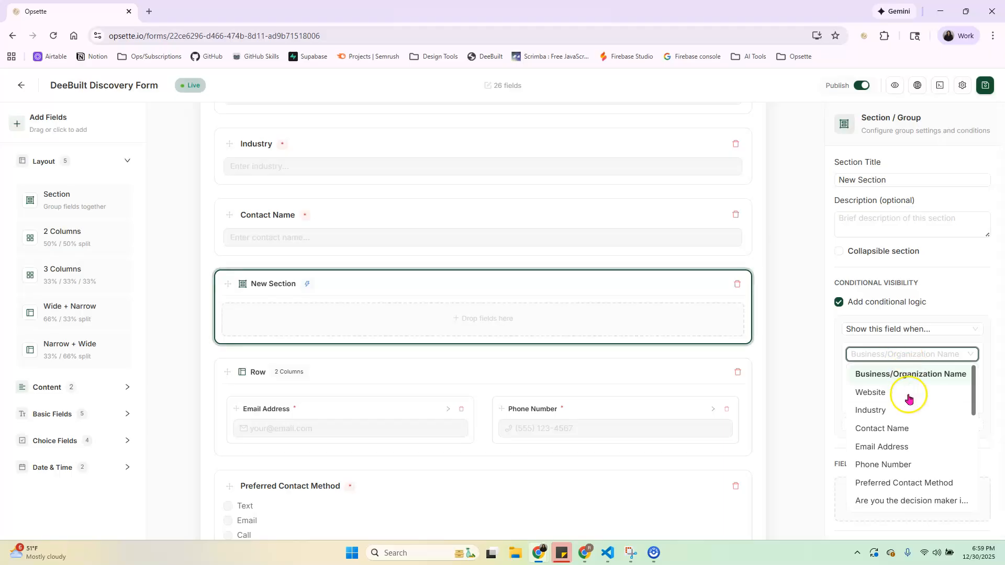
scroll(908, 414, down, 3)
scroll(910, 435, down, 2)
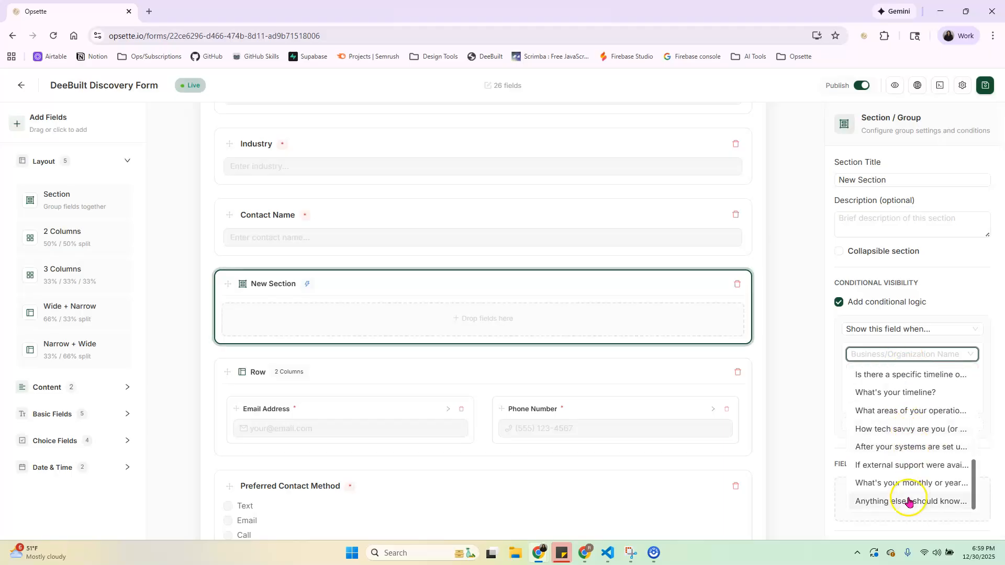
scroll(890, 411, up, 3)
click(966, 308)
click(880, 384)
click(889, 356)
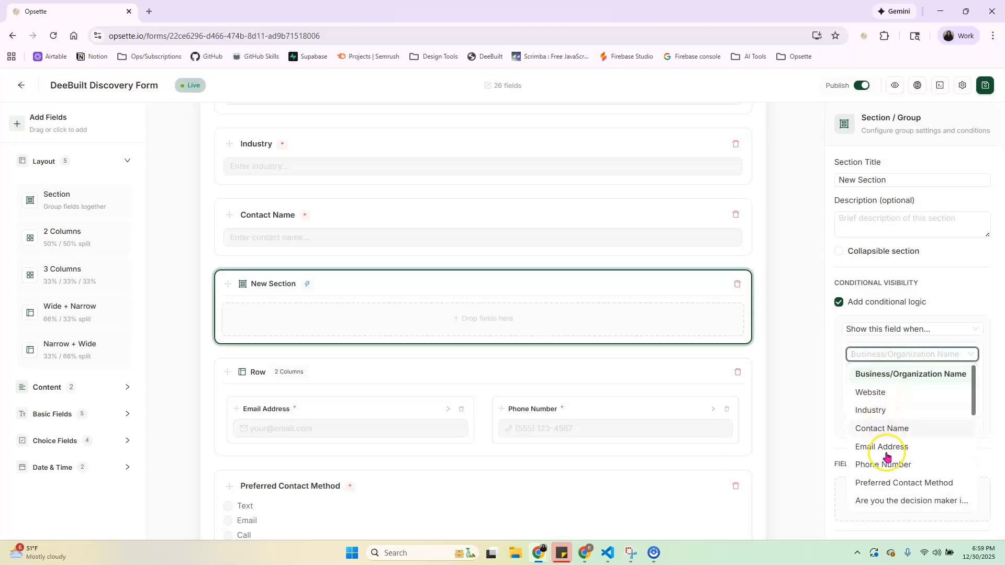
scroll(887, 451, down, 1)
click(886, 426)
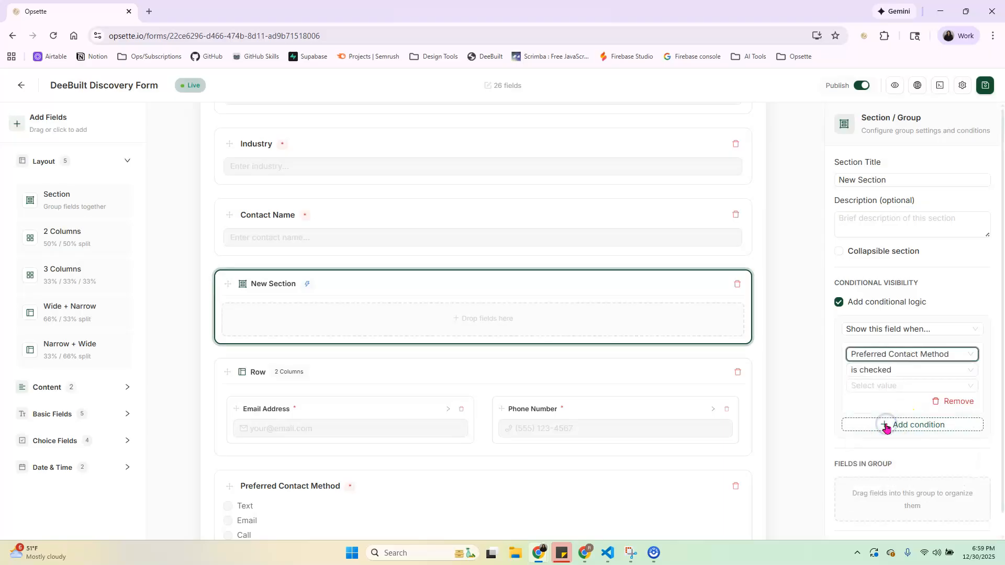
click(886, 386)
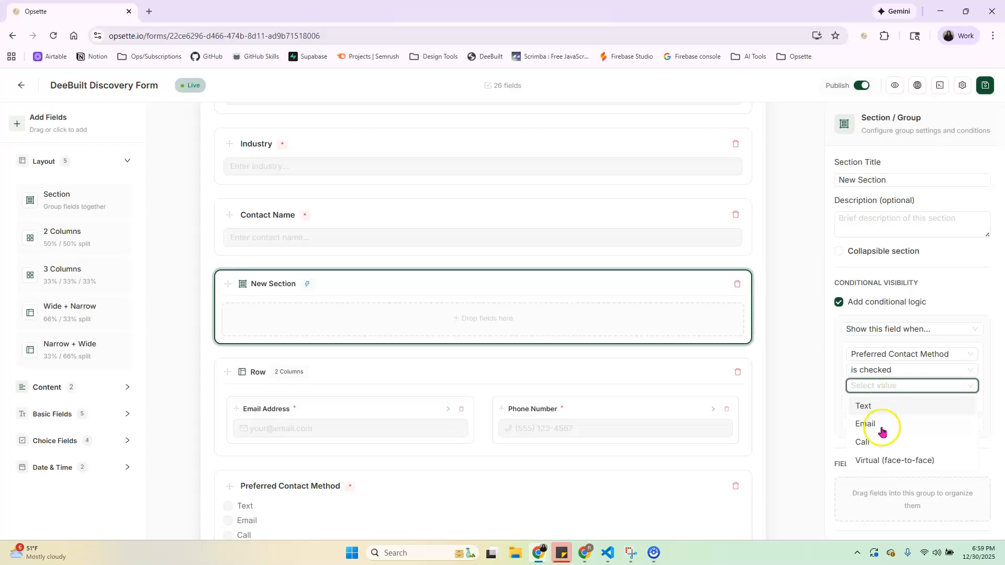
click(878, 409)
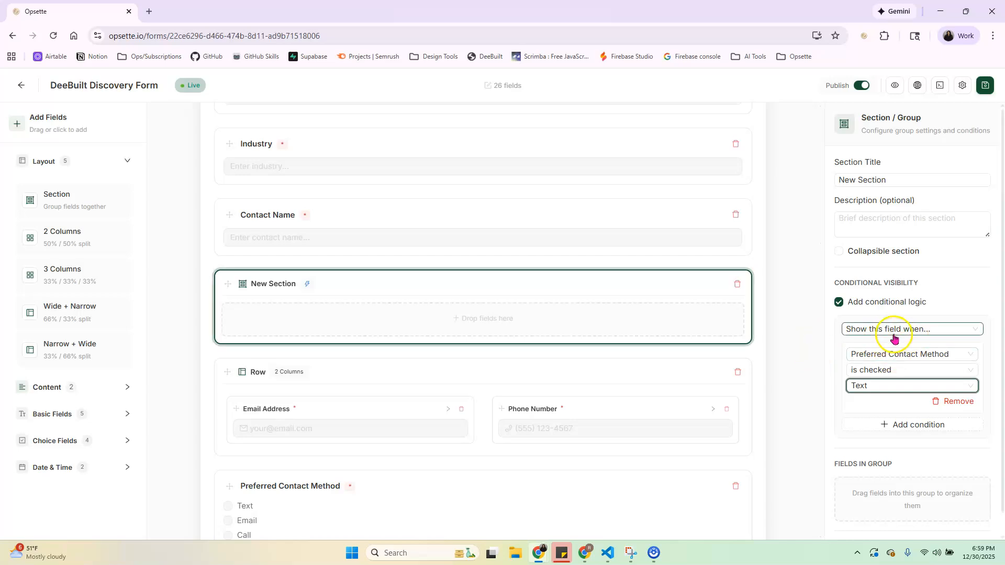
click(872, 329)
click(861, 368)
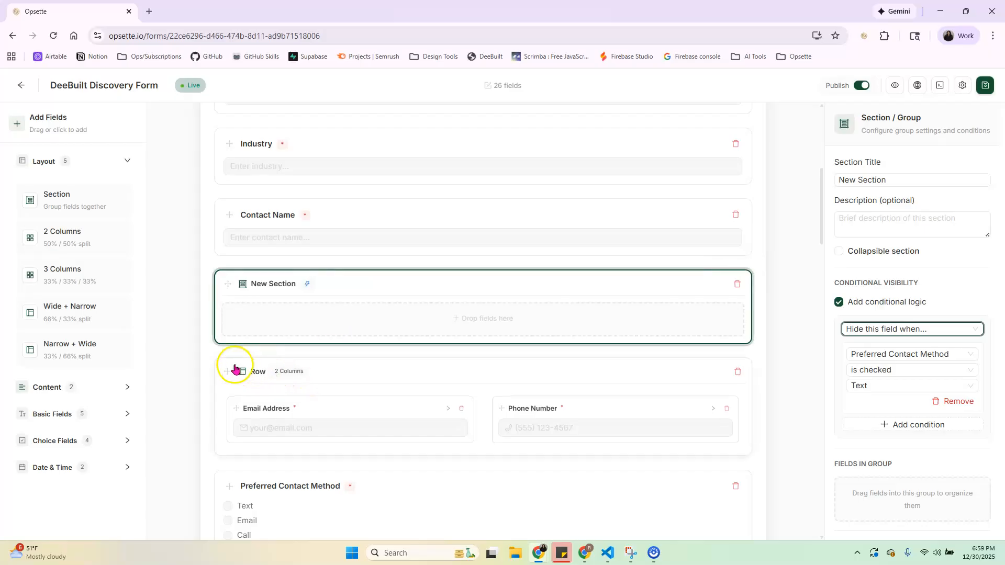
Move the Contact Name field into the new section, and then delete the group while keeping its fields
drag(231, 208, 440, 329)
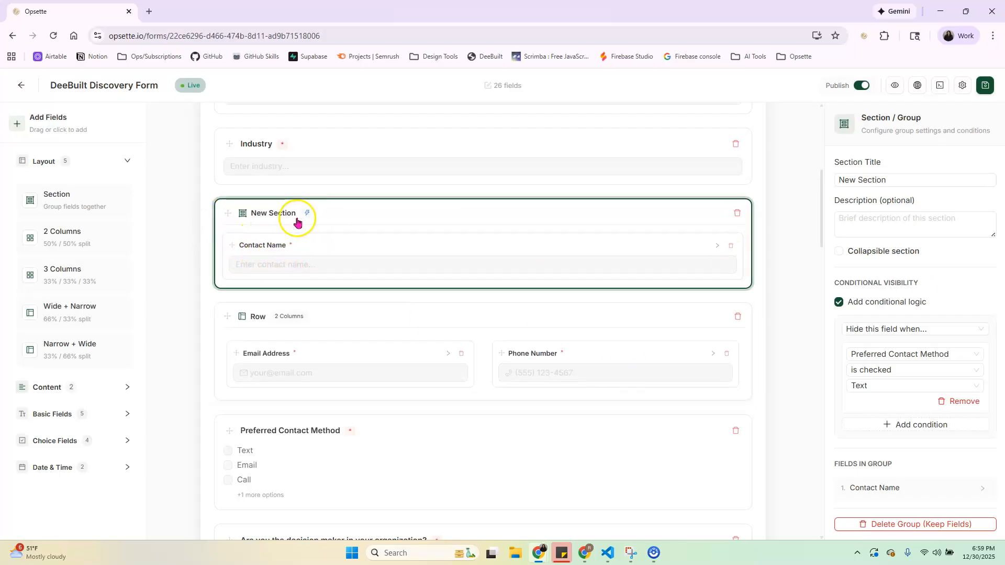
scroll(343, 337, down, 2)
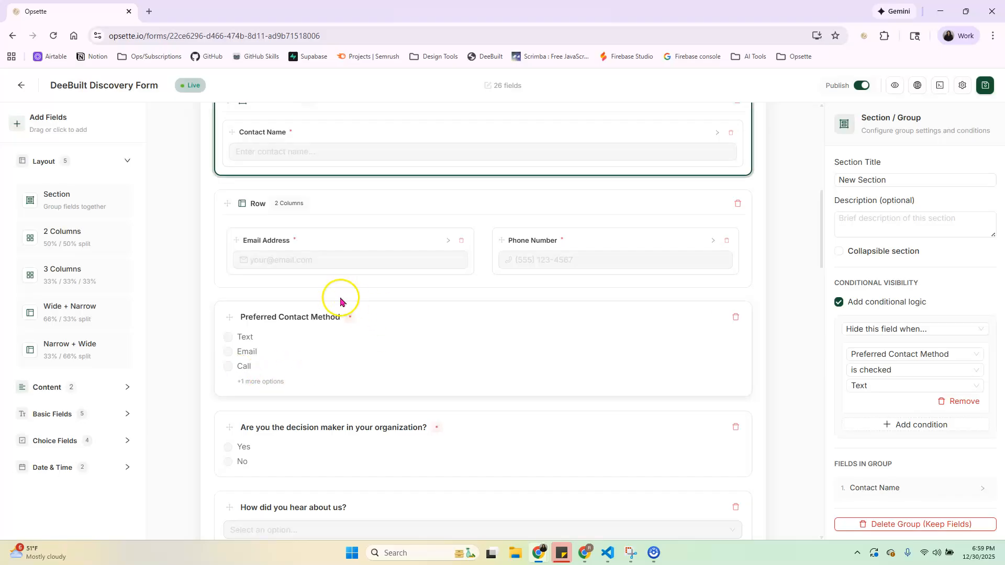
scroll(422, 222, up, 1)
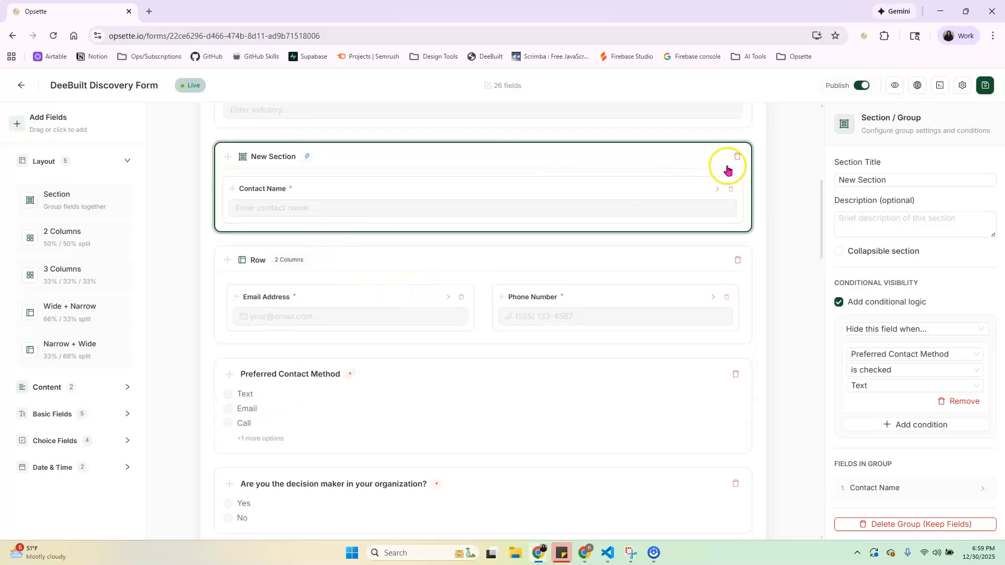
mouse_move(307, 160)
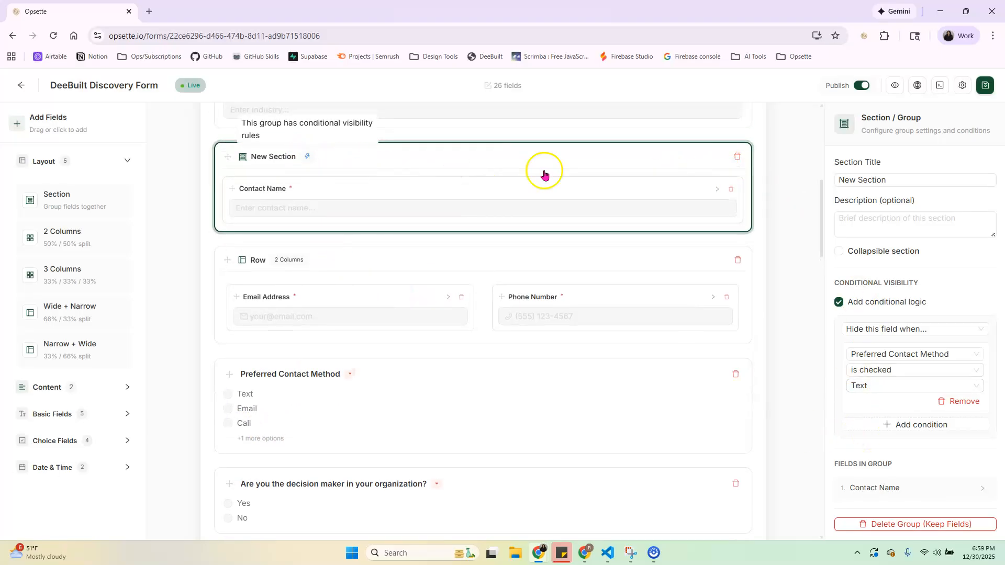
click(924, 525)
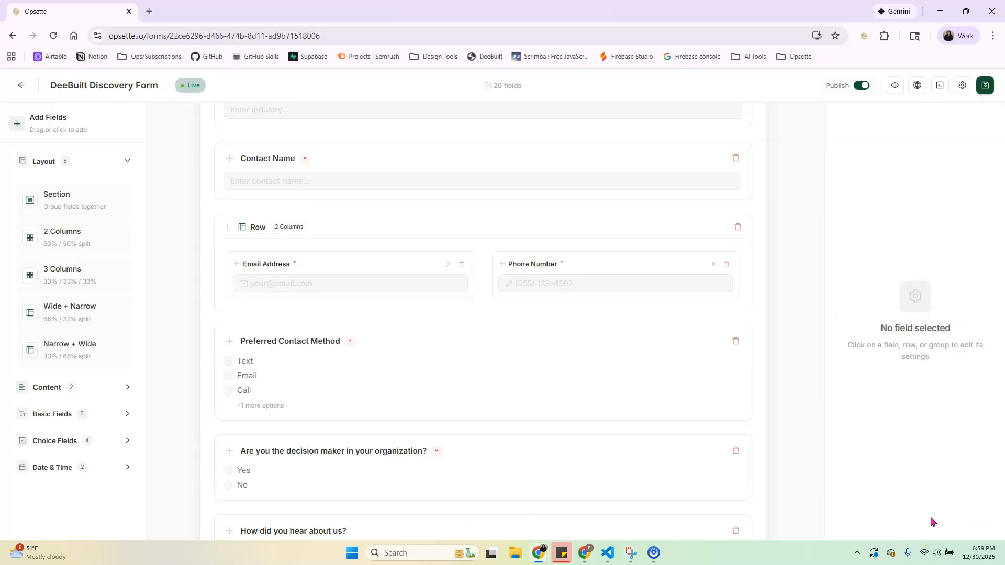
Highlight the form's public link and preview the form in desktop and mobile views
scroll(525, 213, up, 7)
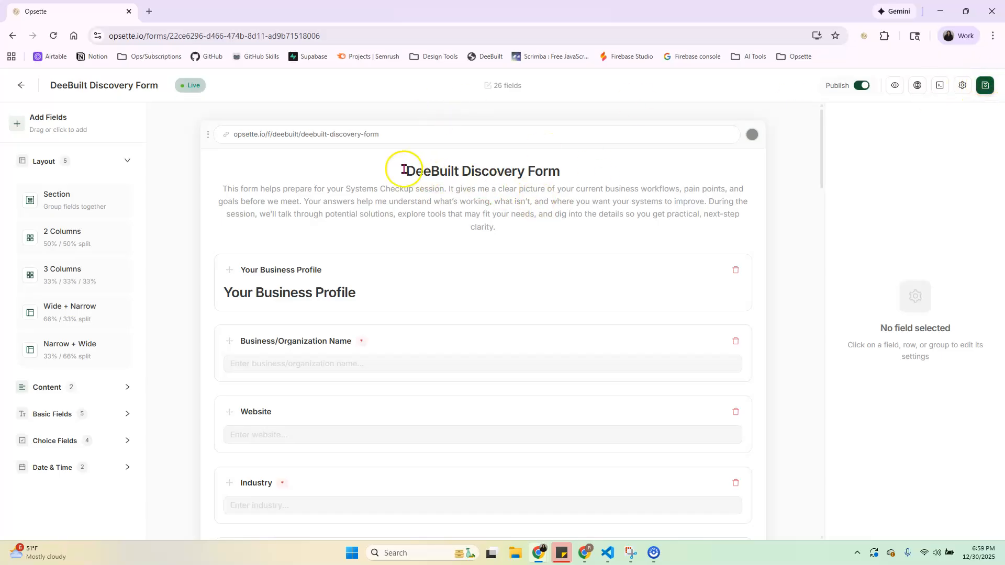
drag(234, 133, 384, 133)
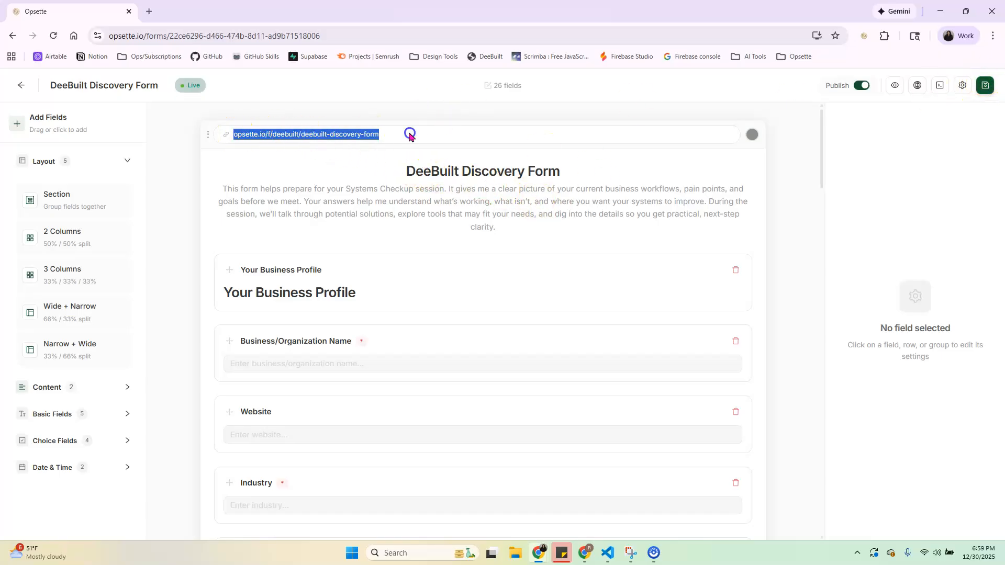
click(897, 87)
scroll(705, 177, down, 12)
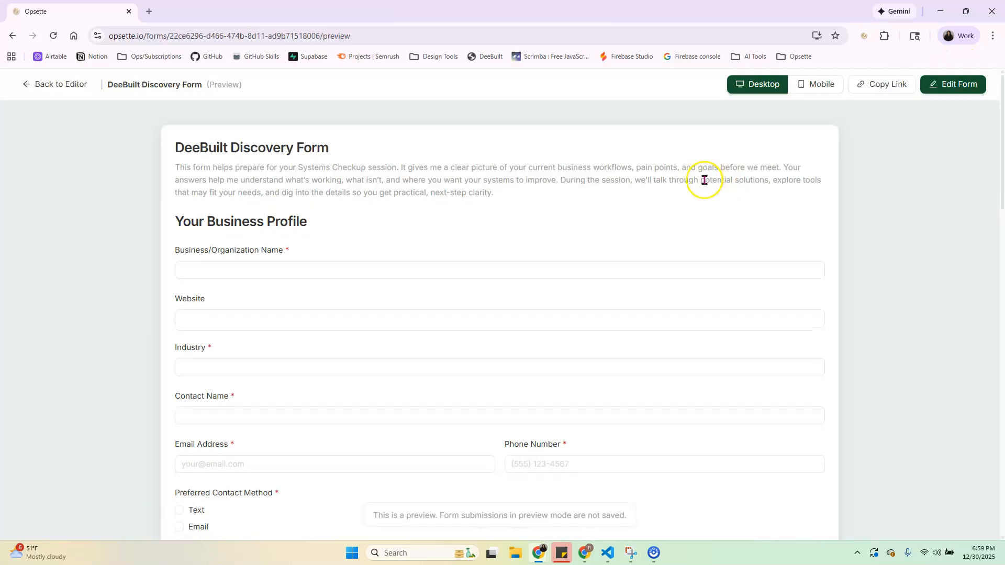
click(805, 89)
scroll(521, 270, up, 10)
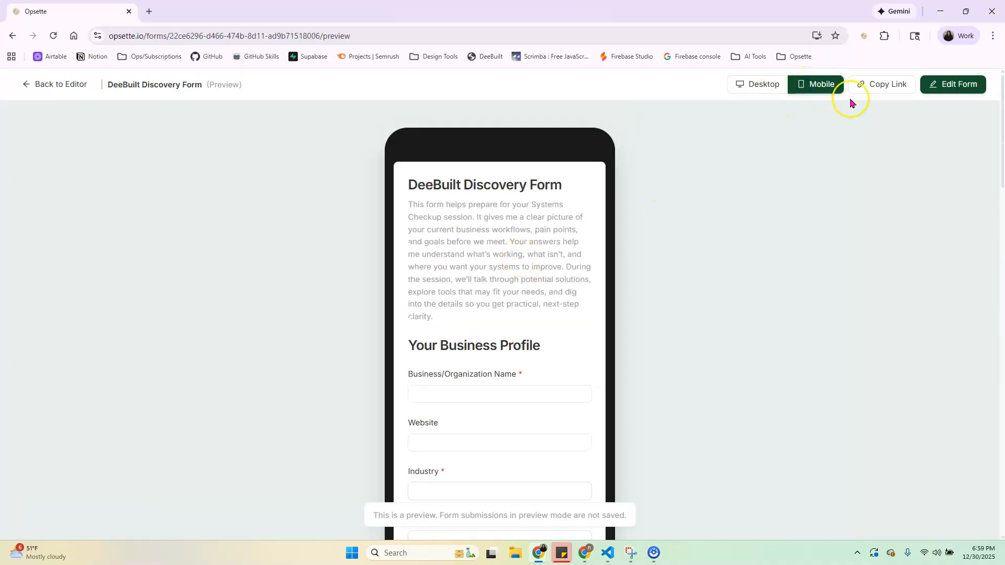
Leave the preview and open the form's embed page to examine the desktop preview, embed height setting, and full embed code
click(59, 85)
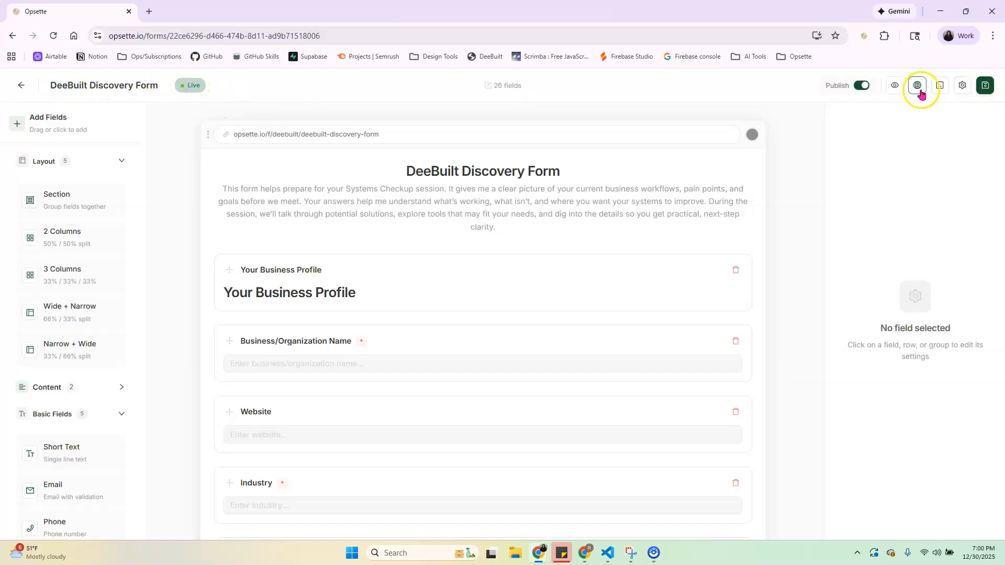
click(938, 88)
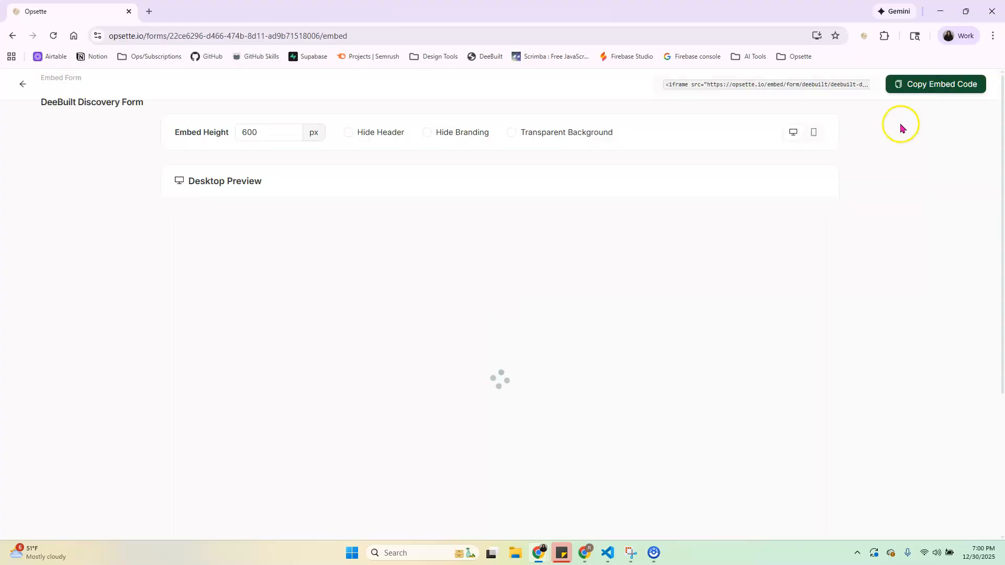
scroll(337, 247, down, 15)
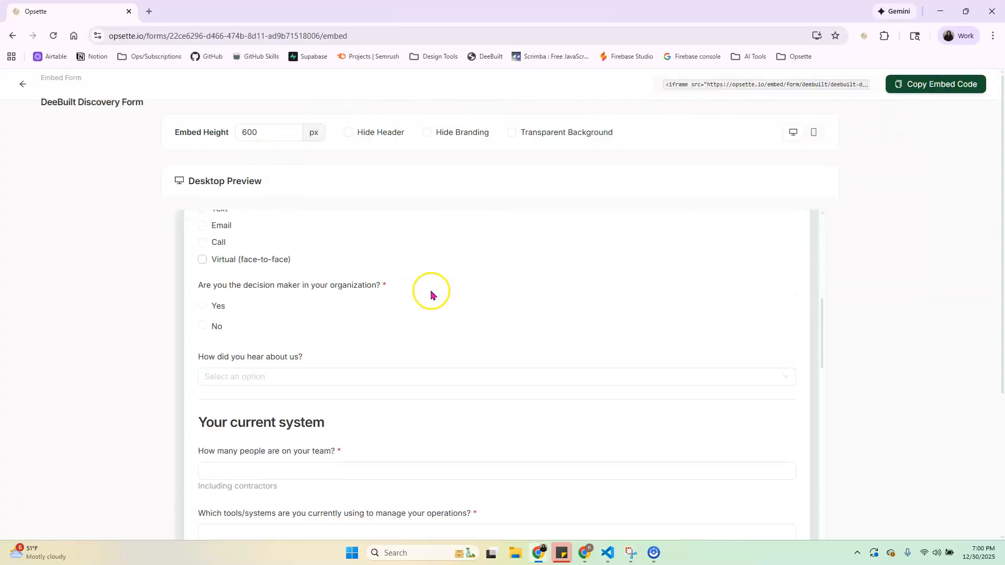
scroll(544, 388, down, 8)
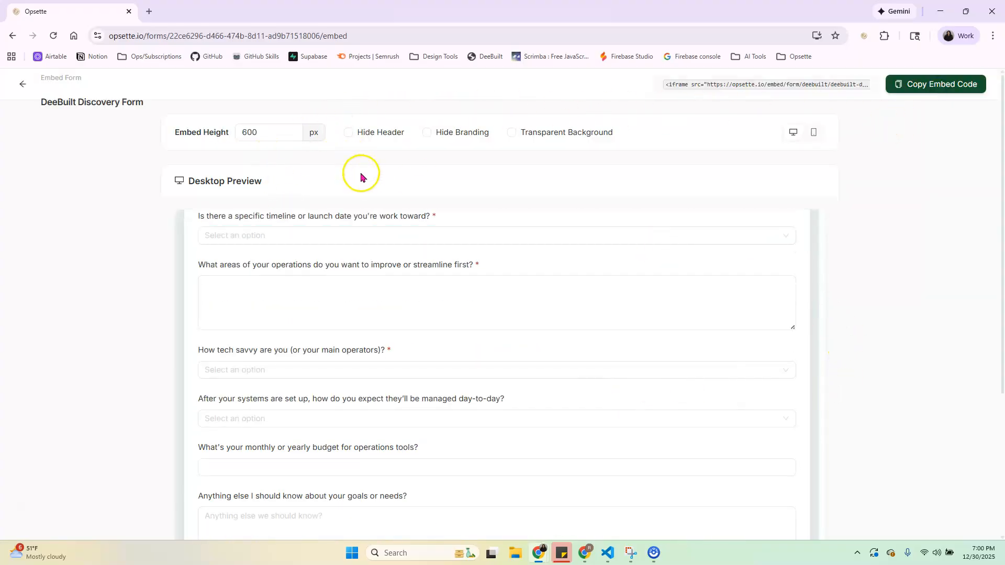
click(270, 138)
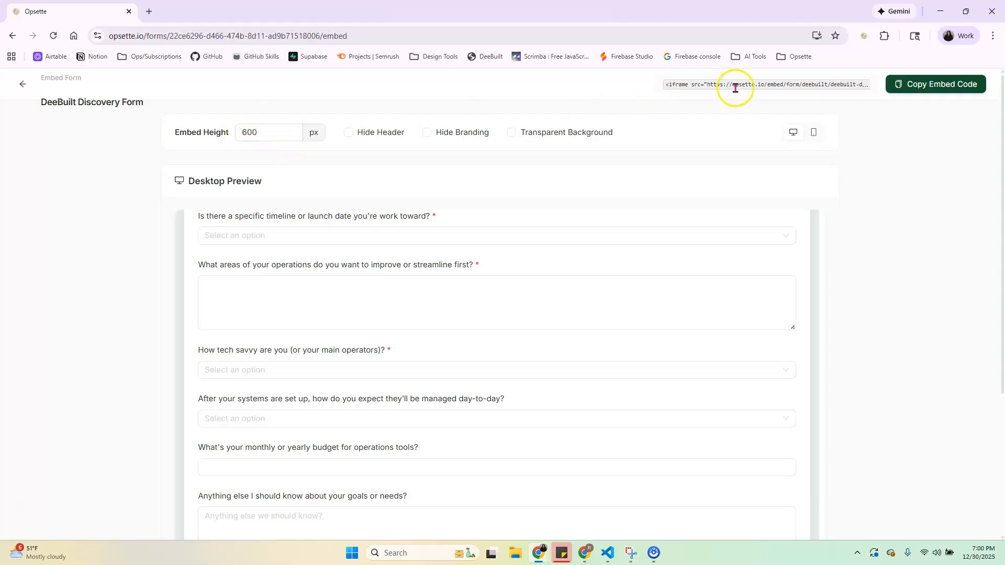
scroll(913, 221, down, 1)
scroll(916, 210, up, 1)
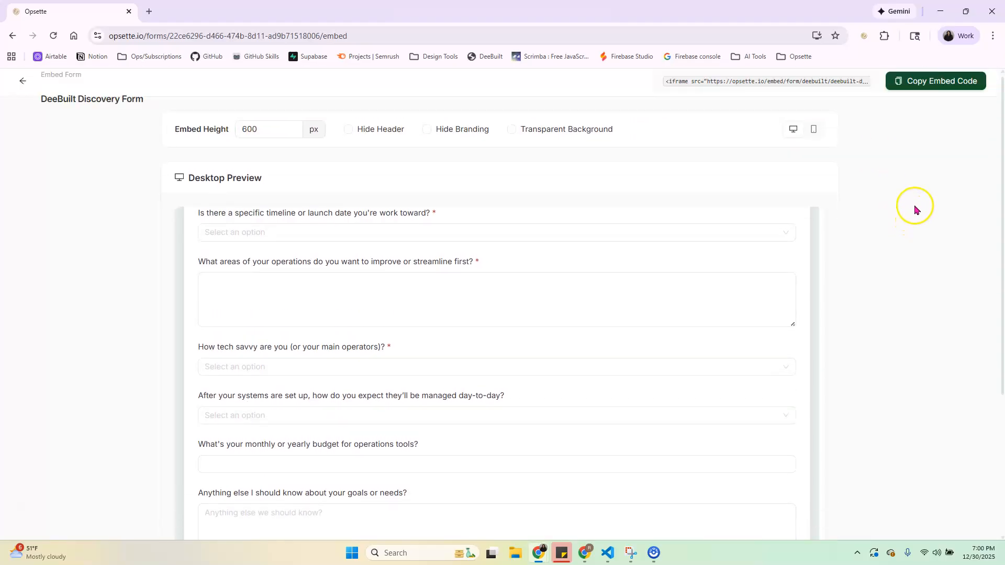
scroll(841, 238, down, 1)
scroll(840, 239, down, 4)
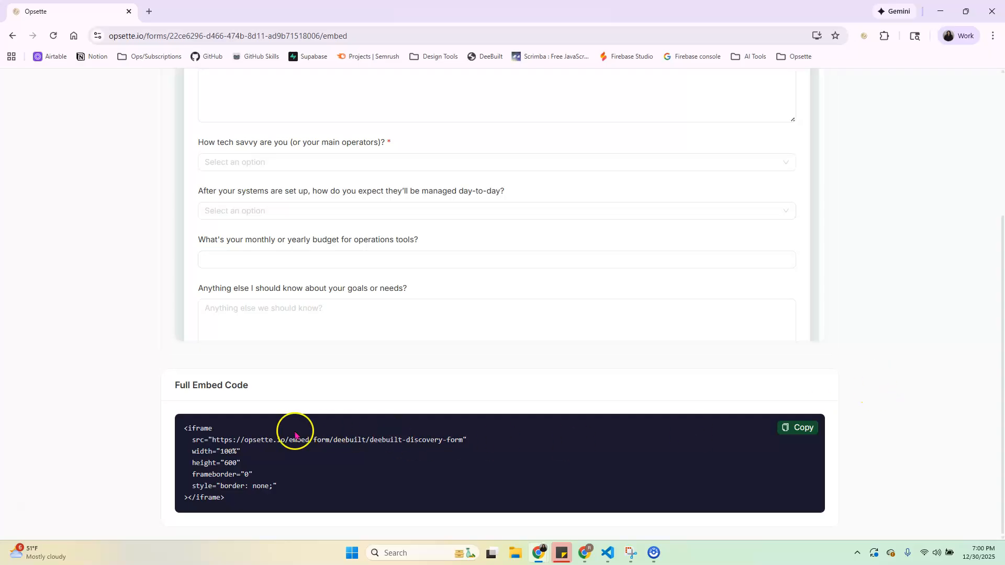
scroll(65, 226, up, 4)
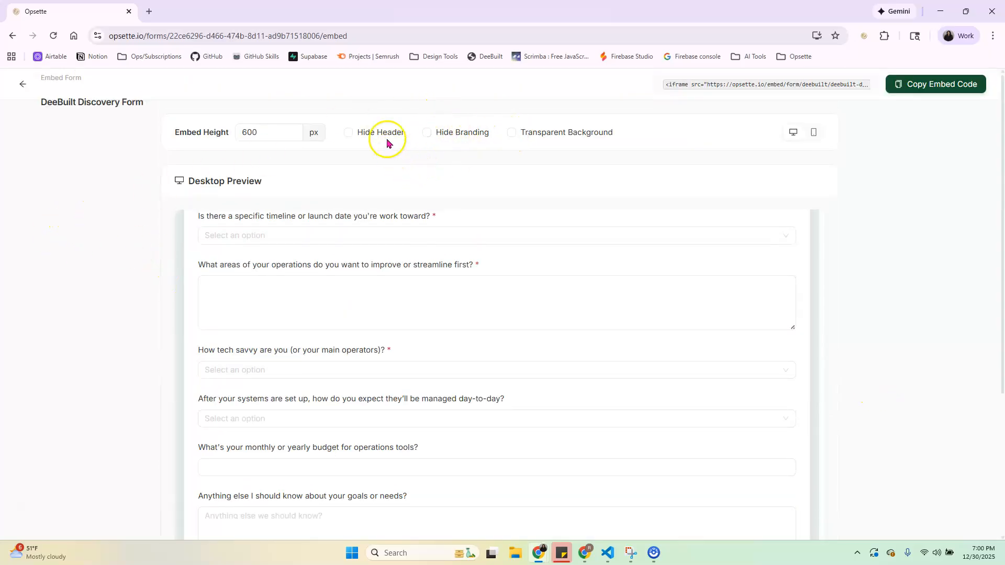
scroll(421, 227, up, 15)
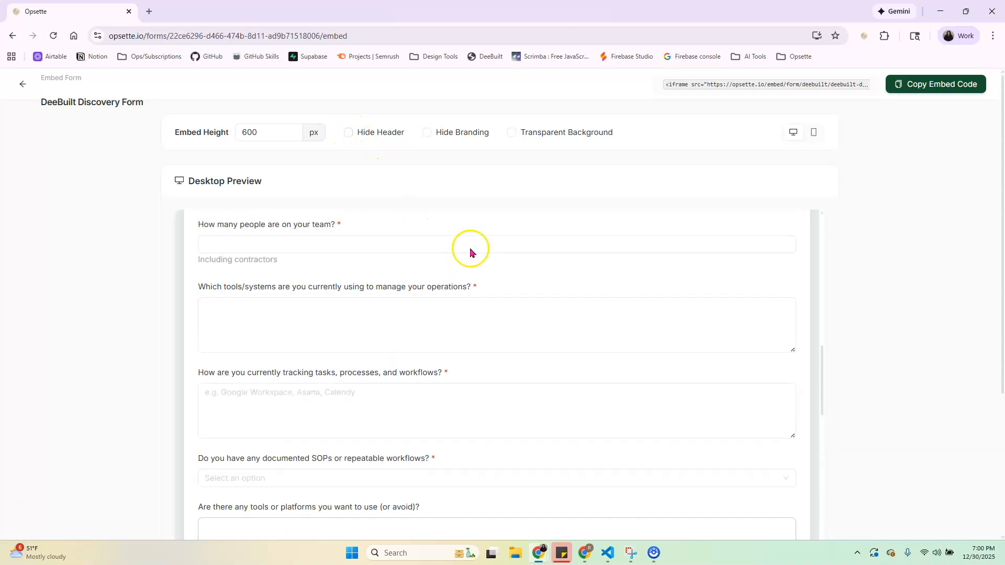
Return to the form editor and review the Layout, Content, Basic Fields, and Choice Fields groups, collapsing each one
click(23, 84)
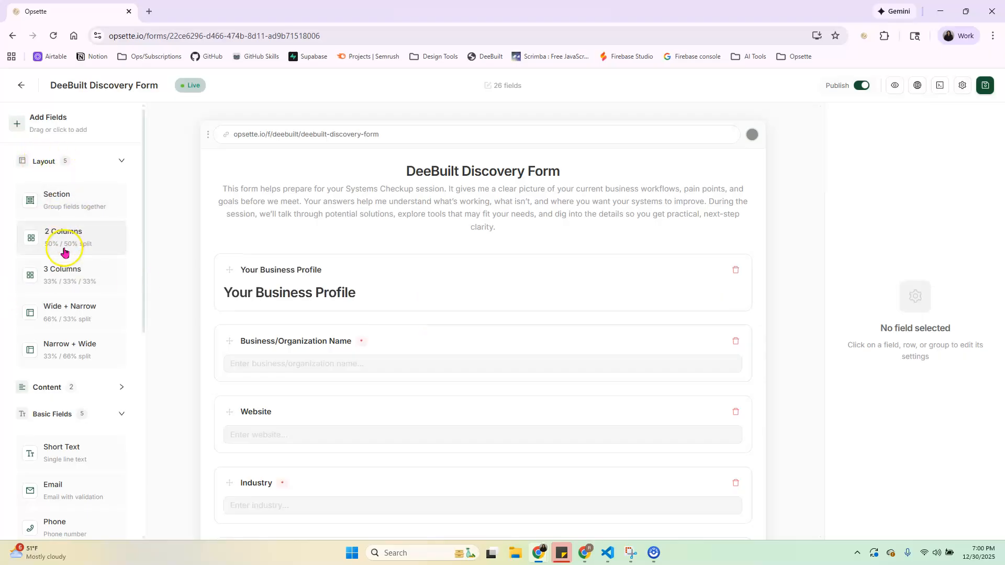
scroll(285, 385, down, 4)
scroll(294, 381, down, 1)
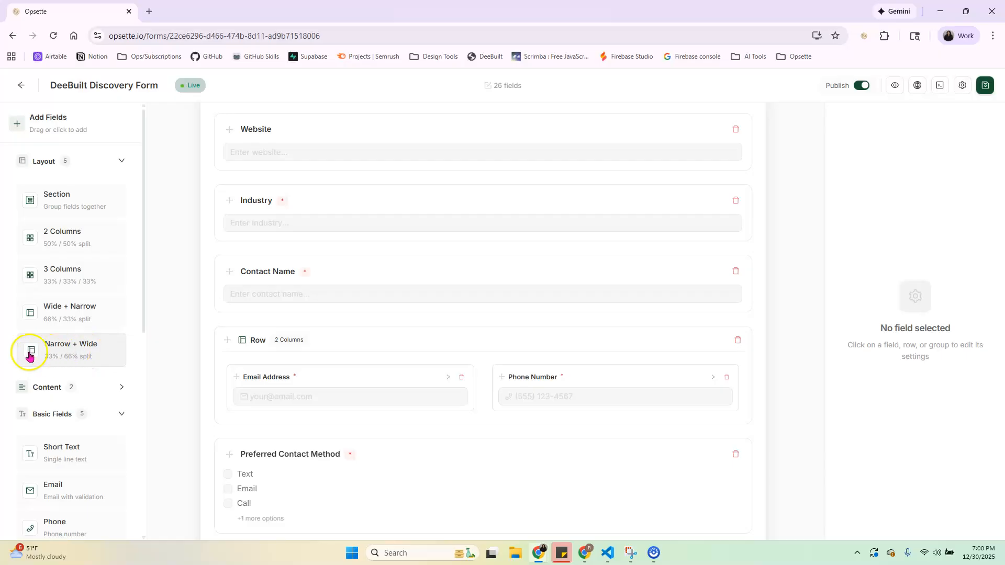
click(49, 159)
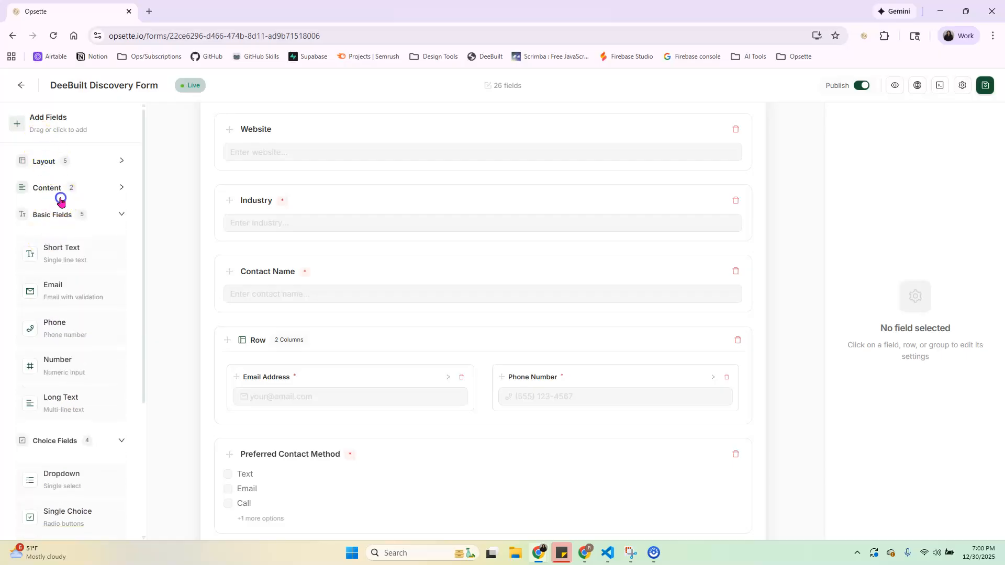
click(61, 200)
drag(68, 231, 239, 371)
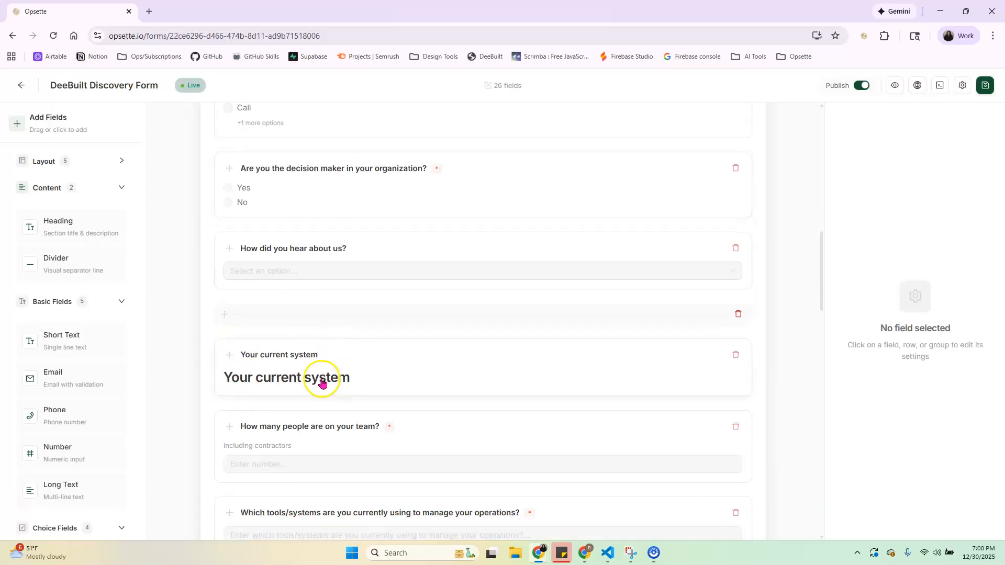
scroll(301, 398, down, 3)
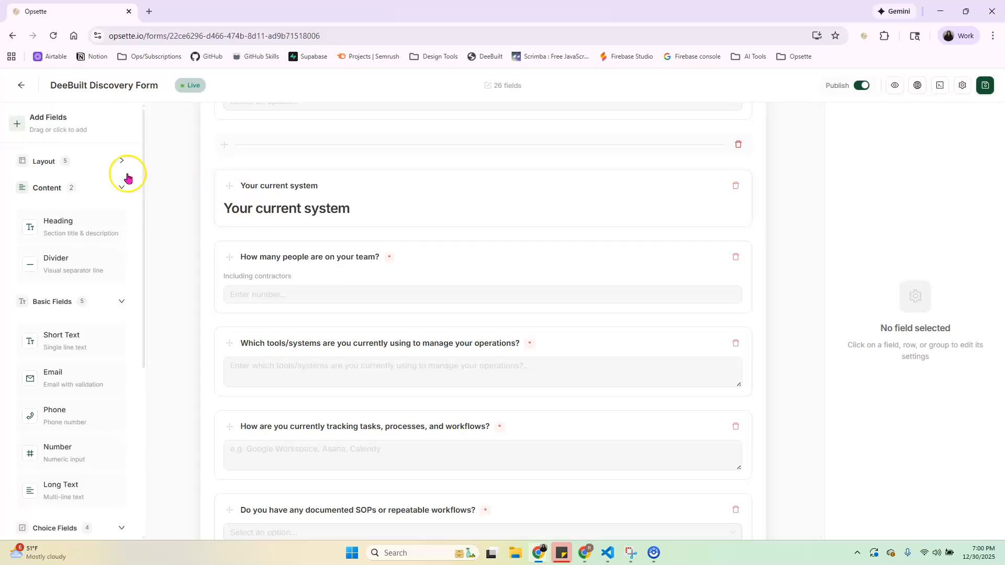
click(57, 188)
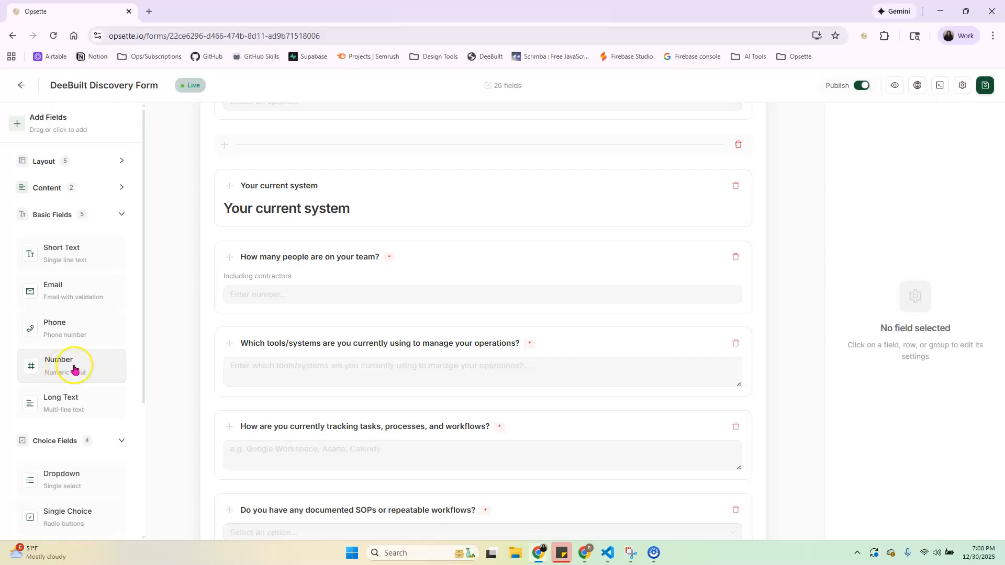
click(55, 214)
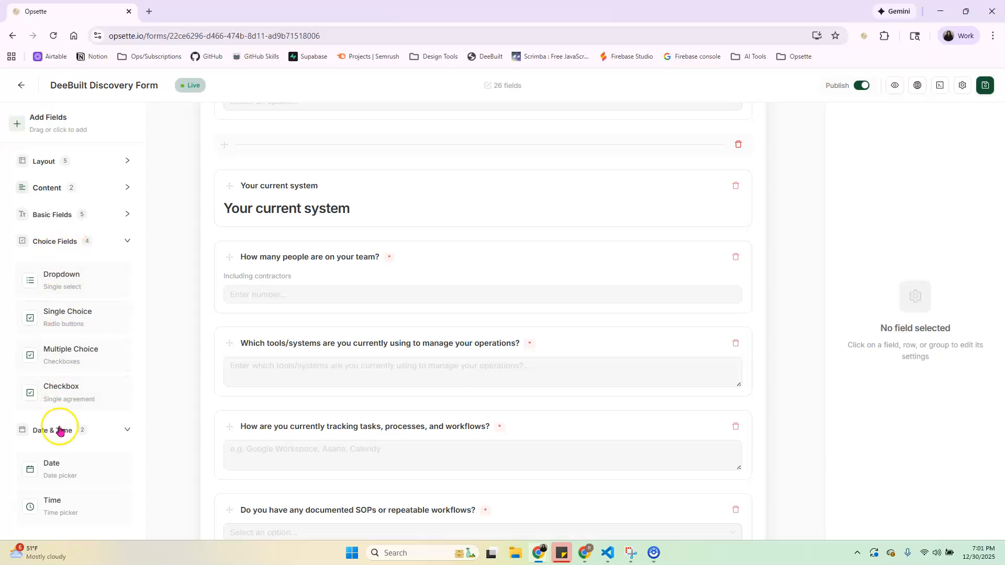
click(59, 241)
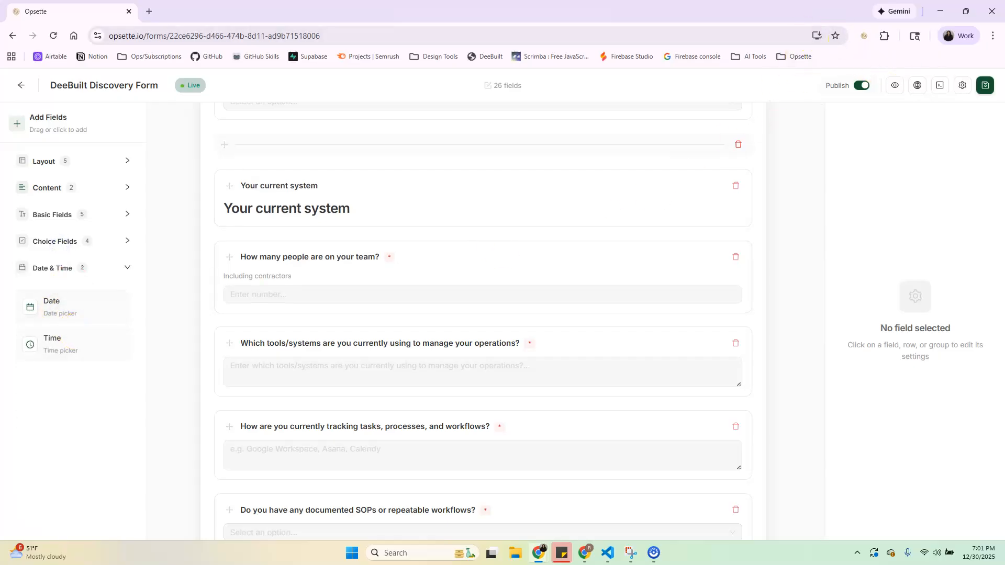
Open the form settings and examine the description, success message, redirect URL, and styling options
click(962, 86)
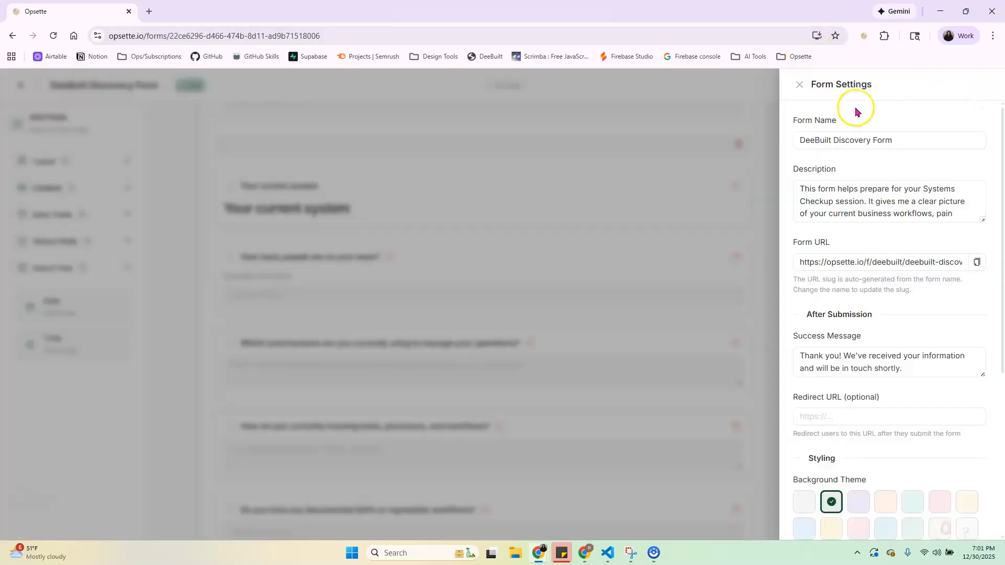
click(913, 216)
mouse_move(980, 219)
mouse_down()
mouse_move(976, 278)
mouse_move(969, 224)
mouse_up()
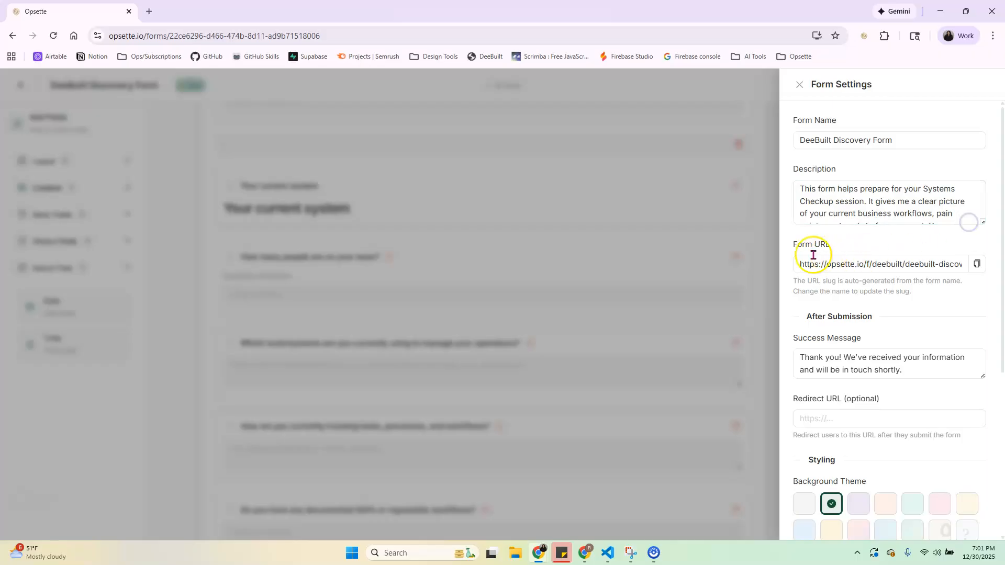
scroll(886, 314, down, 1)
click(886, 314)
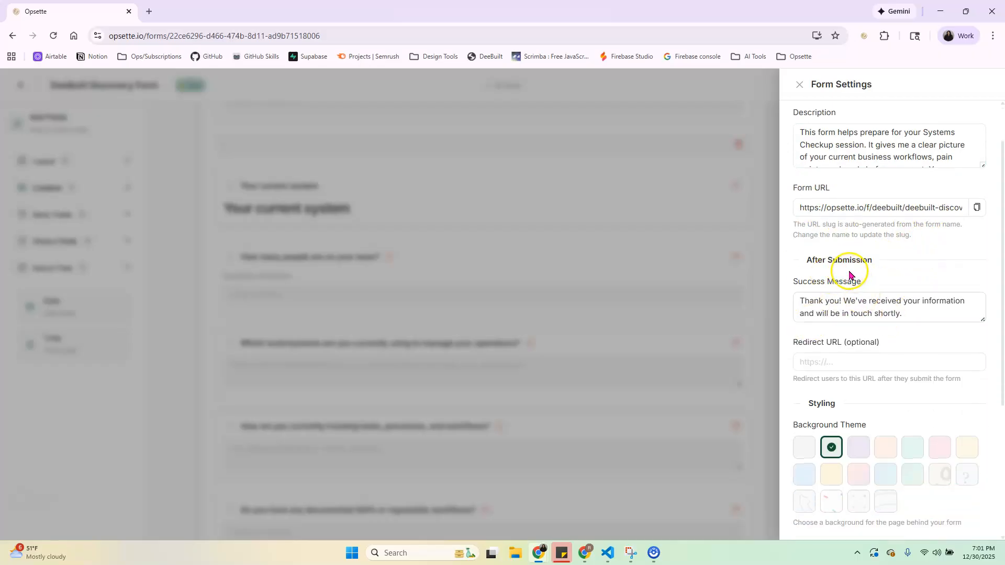
scroll(871, 316, down, 2)
click(818, 253)
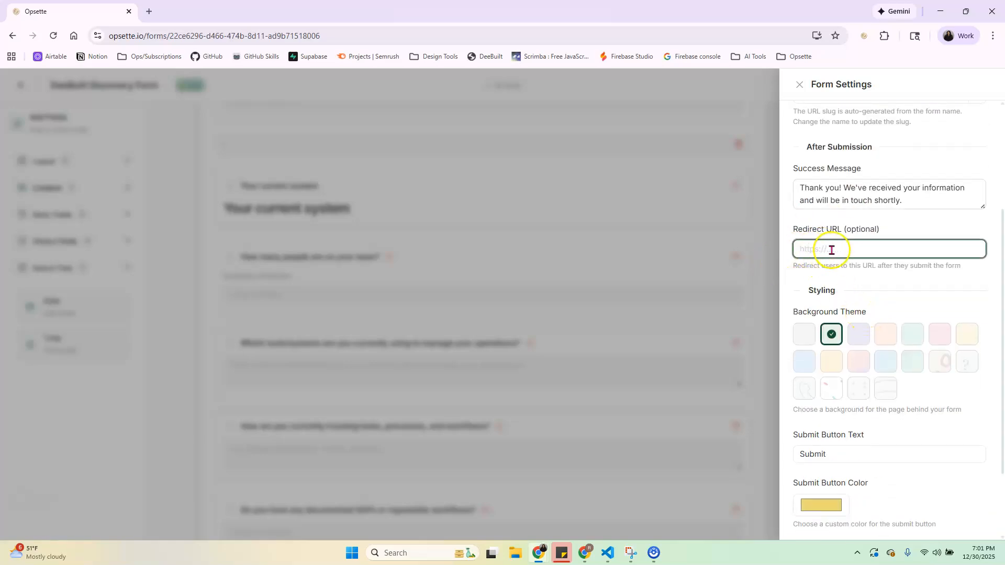
scroll(901, 262, down, 2)
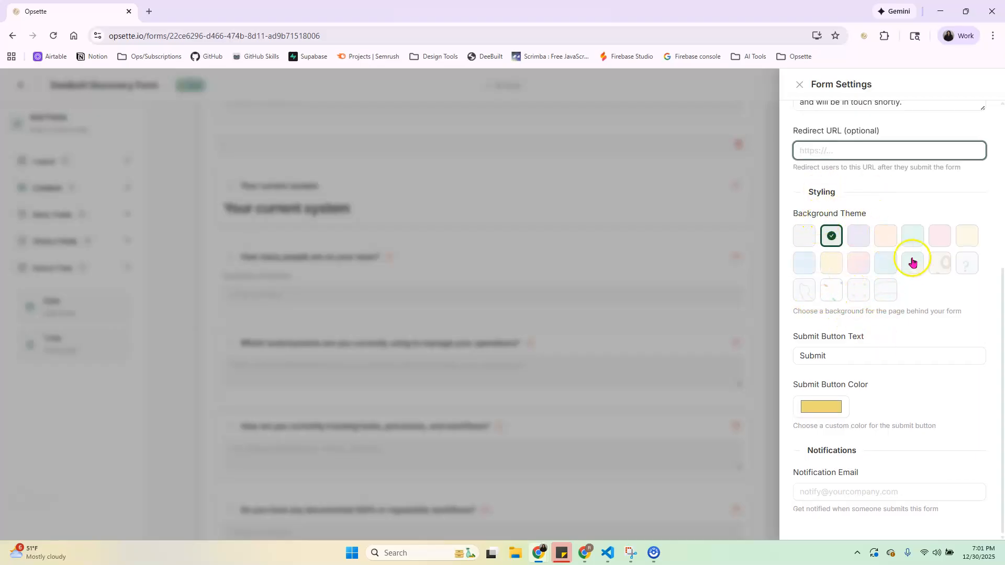
Set the form's background theme to Dots and the submit button color to RGB 122, 102, 6
click(857, 294)
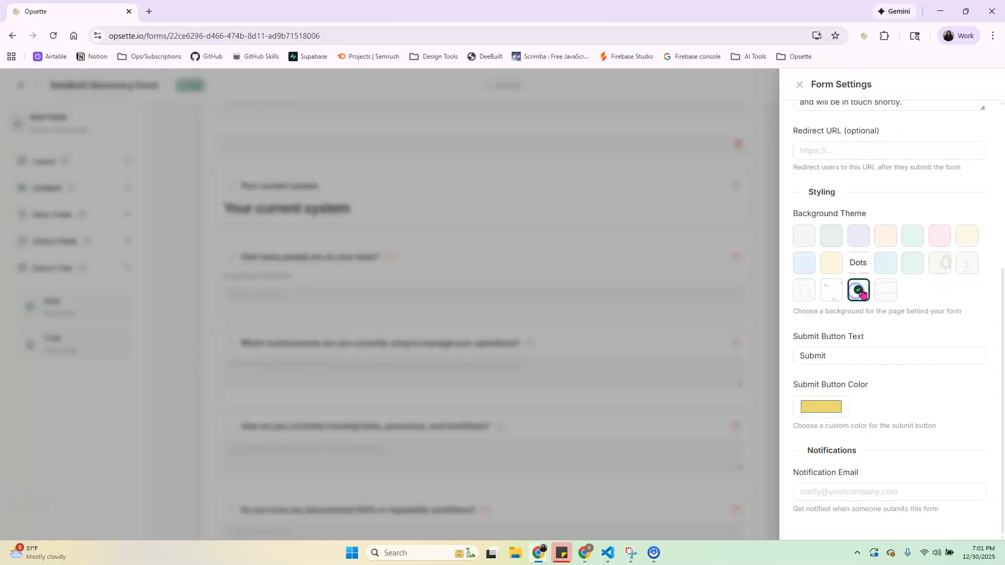
click(821, 407)
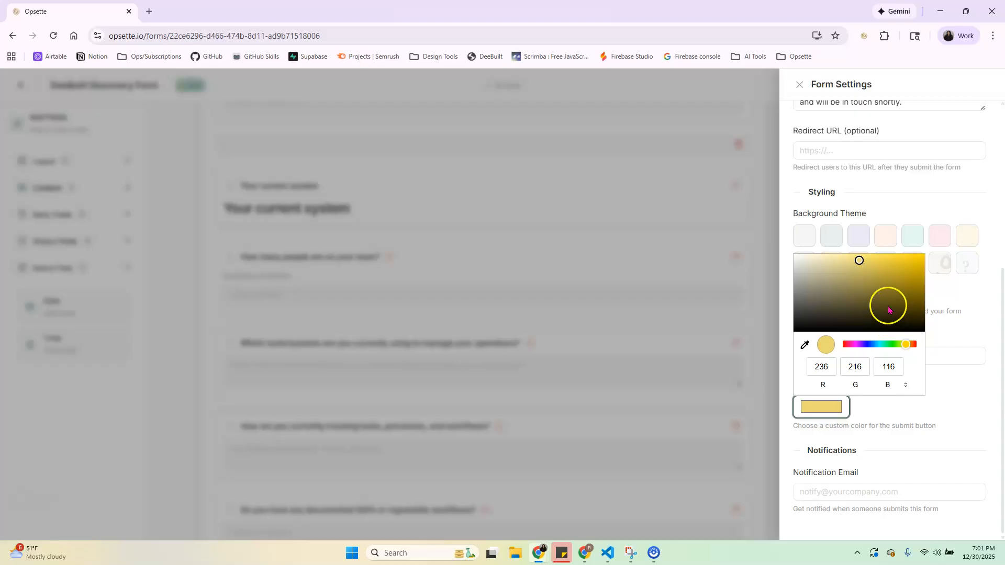
drag(888, 310, 892, 302)
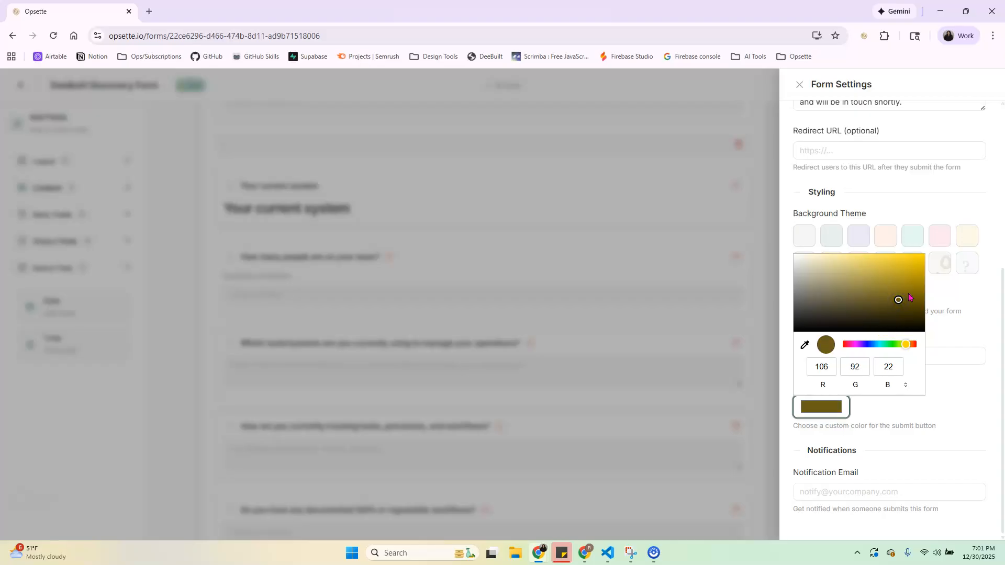
click(909, 296)
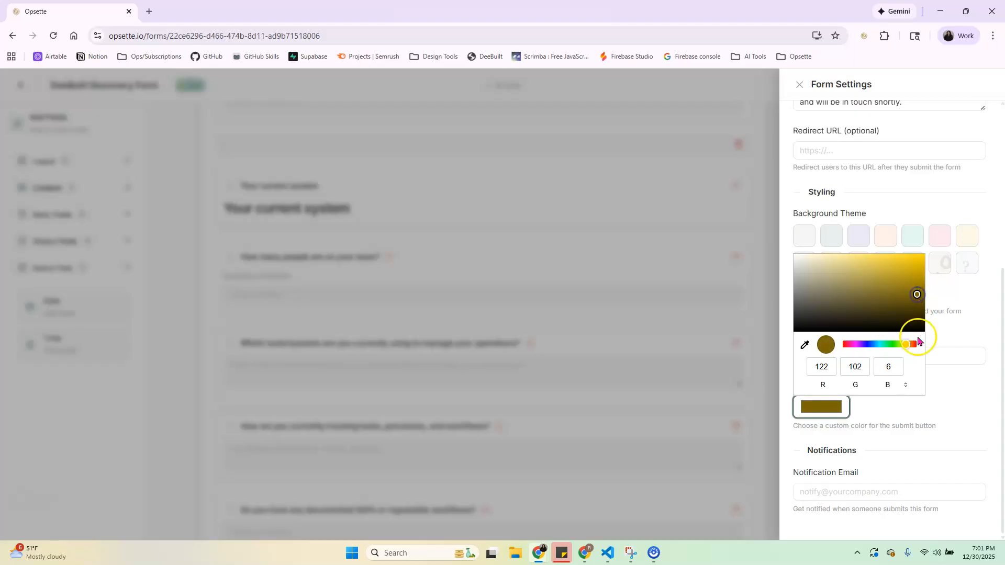
click(952, 382)
Check the empty notification email setting, then close the form settings and save the form
click(826, 490)
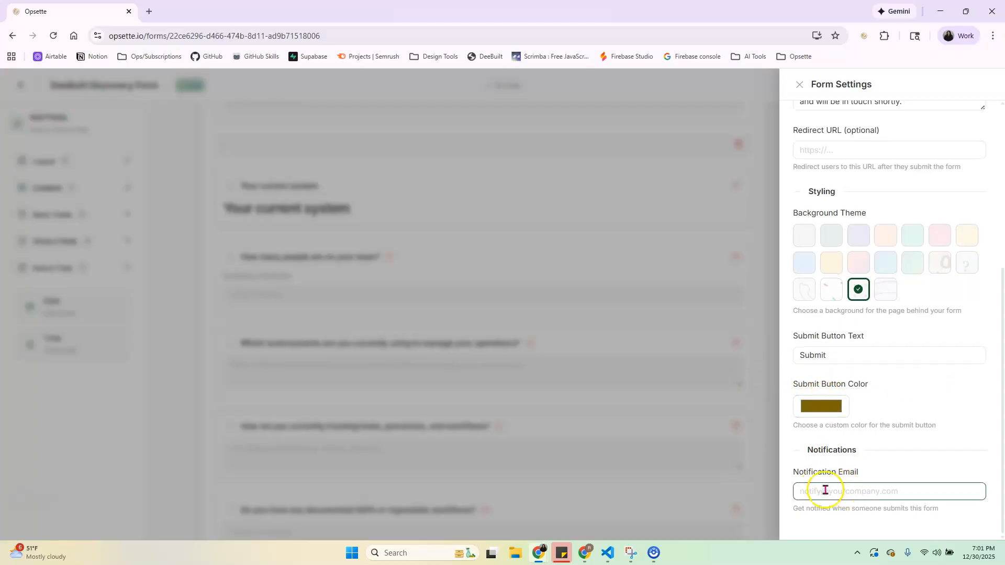
click(725, 268)
click(985, 86)
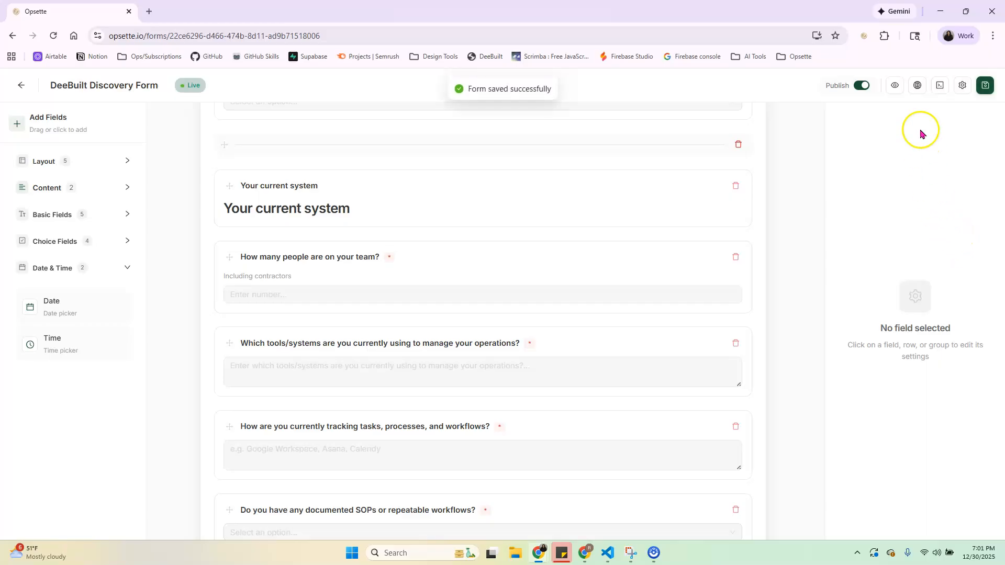
Preview the saved form and examine its background and submit button styling
click(895, 87)
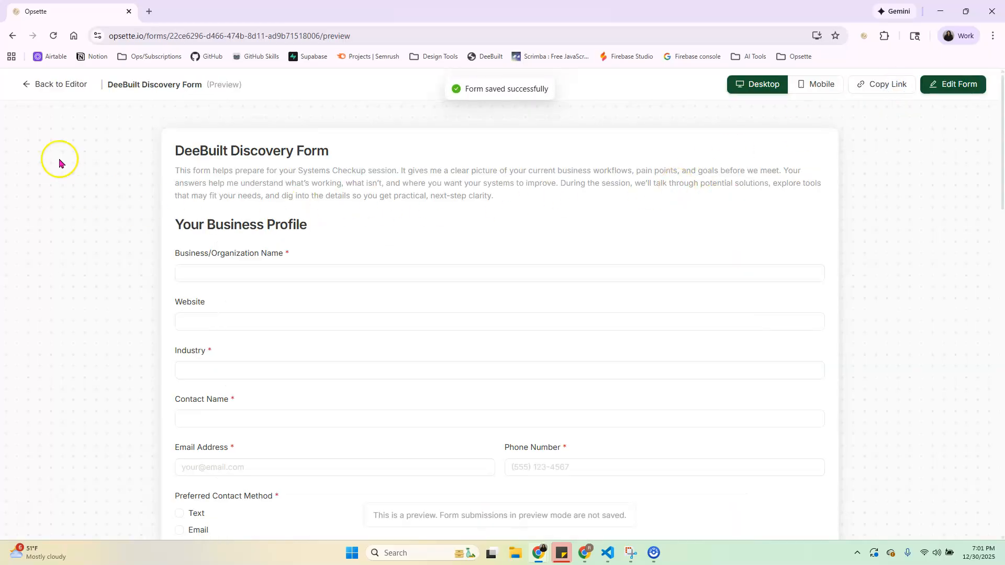
scroll(59, 162, down, 18)
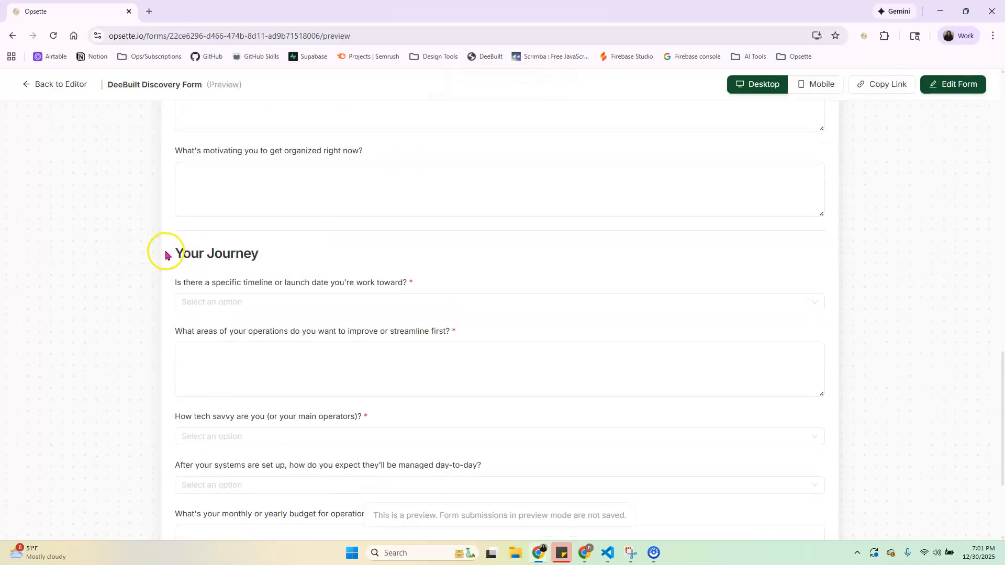
scroll(165, 255, down, 3)
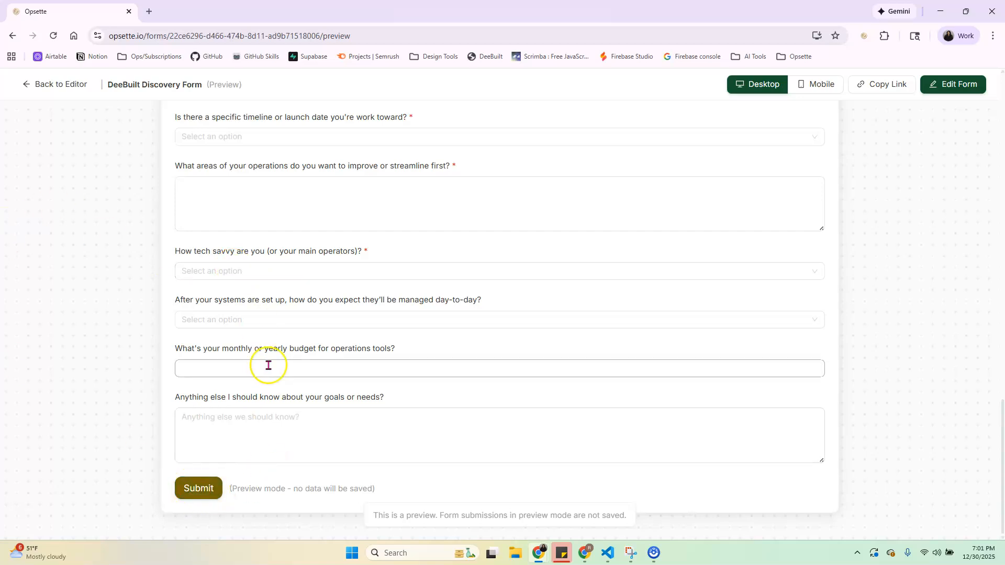
scroll(268, 365, up, 20)
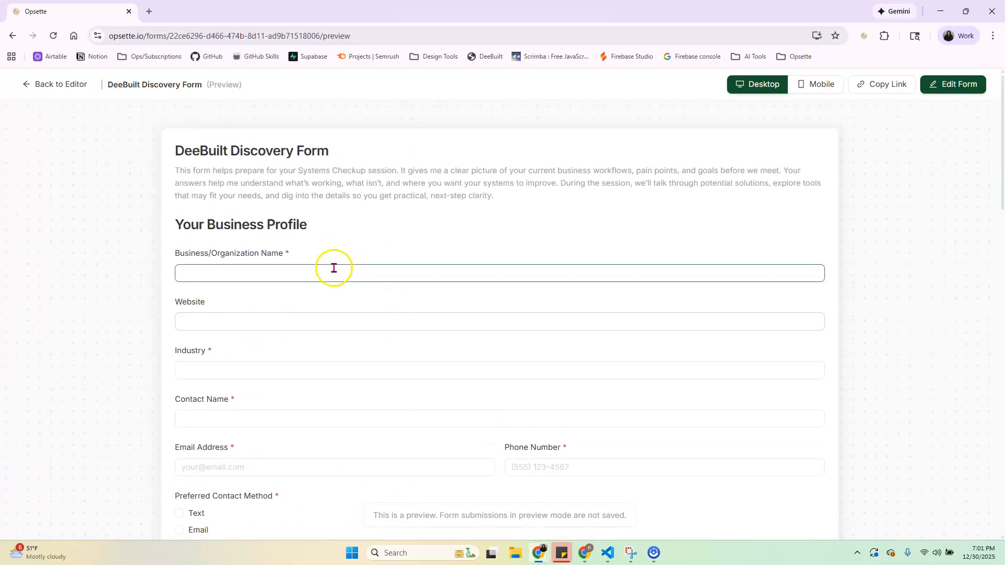
Try out the previewed form's Business Profile fields, select Text and Email as preferred contact methods, and review the remaining questions
scroll(333, 268, down, 1)
click(265, 214)
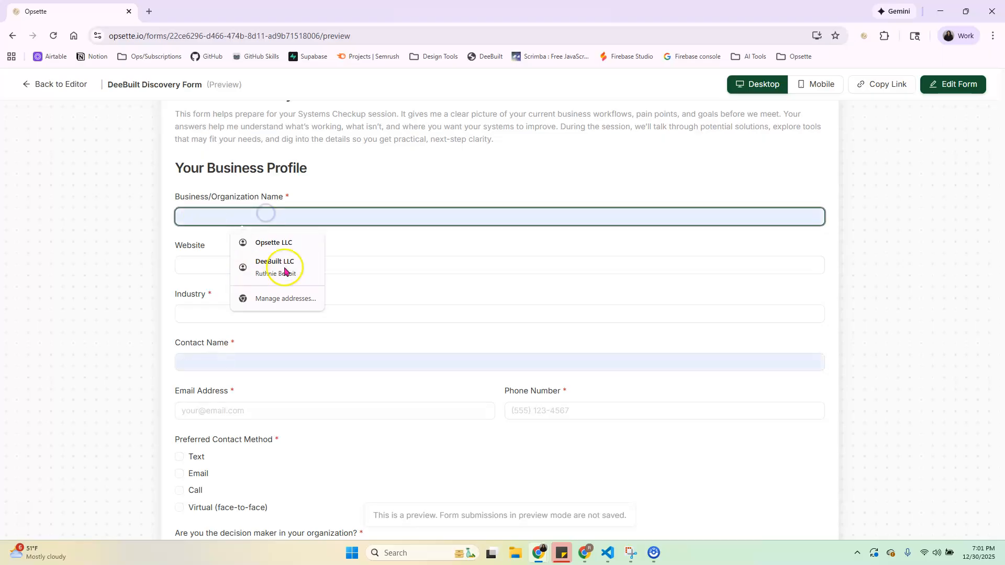
click(464, 250)
scroll(558, 284, down, 5)
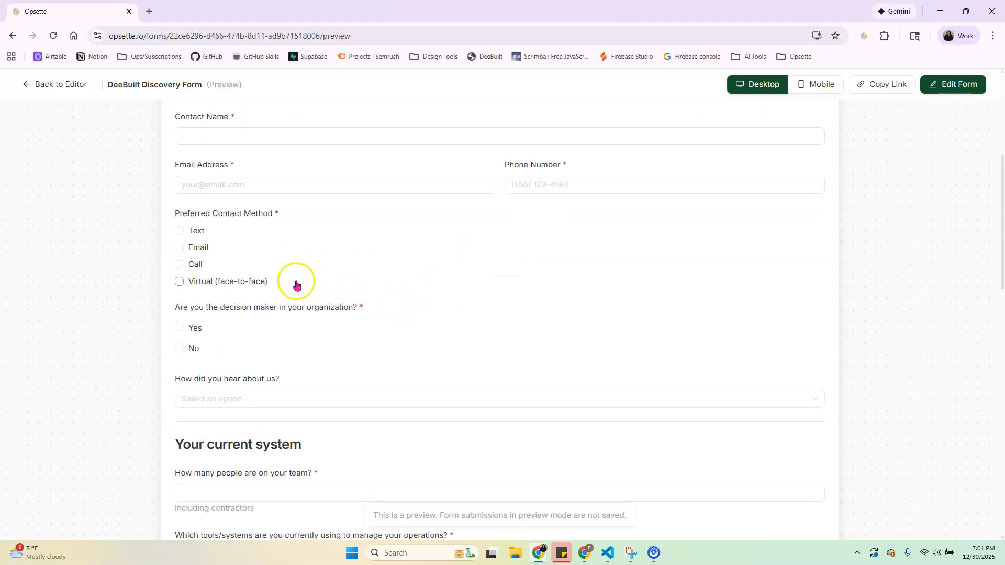
click(180, 232)
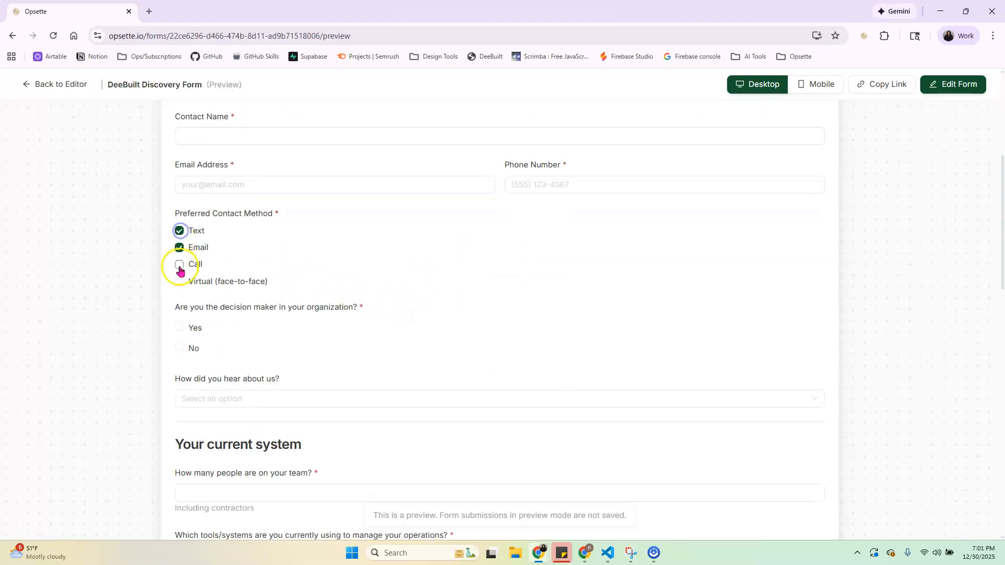
scroll(626, 314, down, 15)
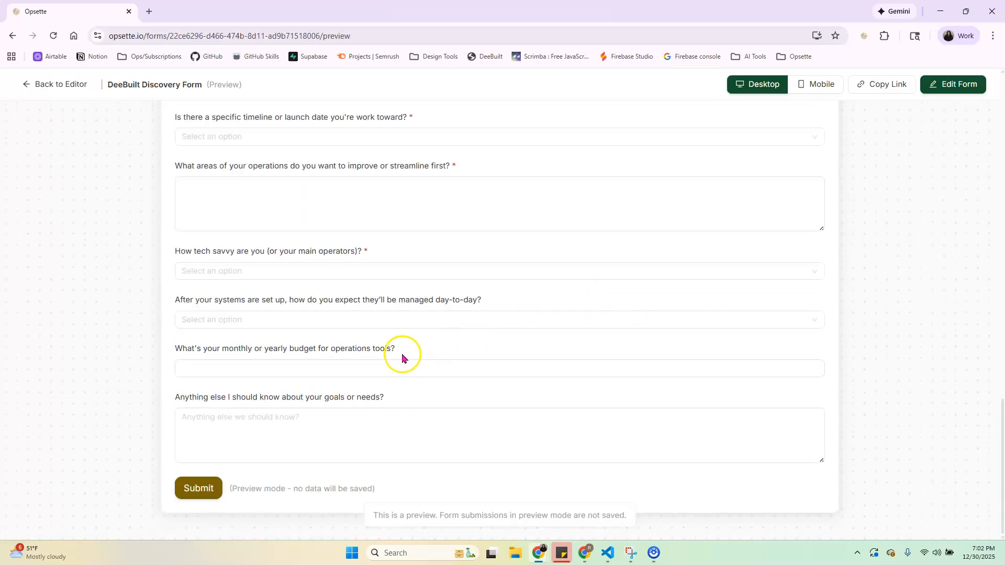
Leave the preview and the form editor, and open the list of responses across all forms
click(61, 84)
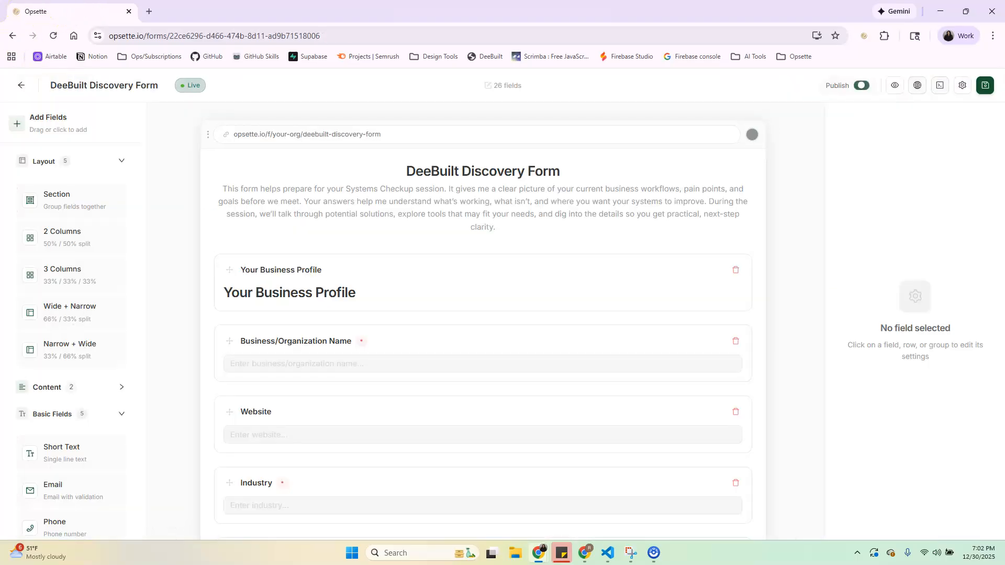
click(22, 88)
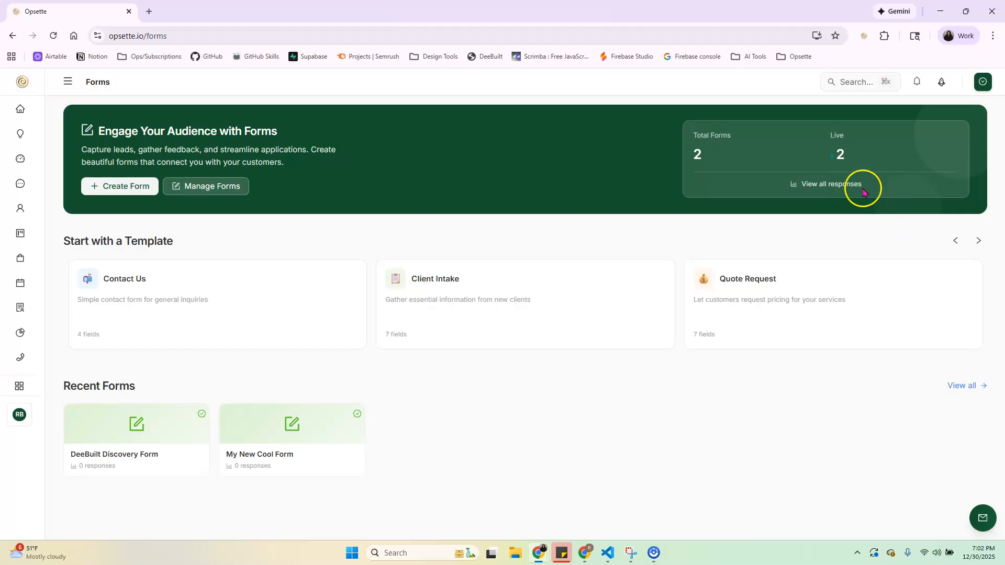
click(827, 190)
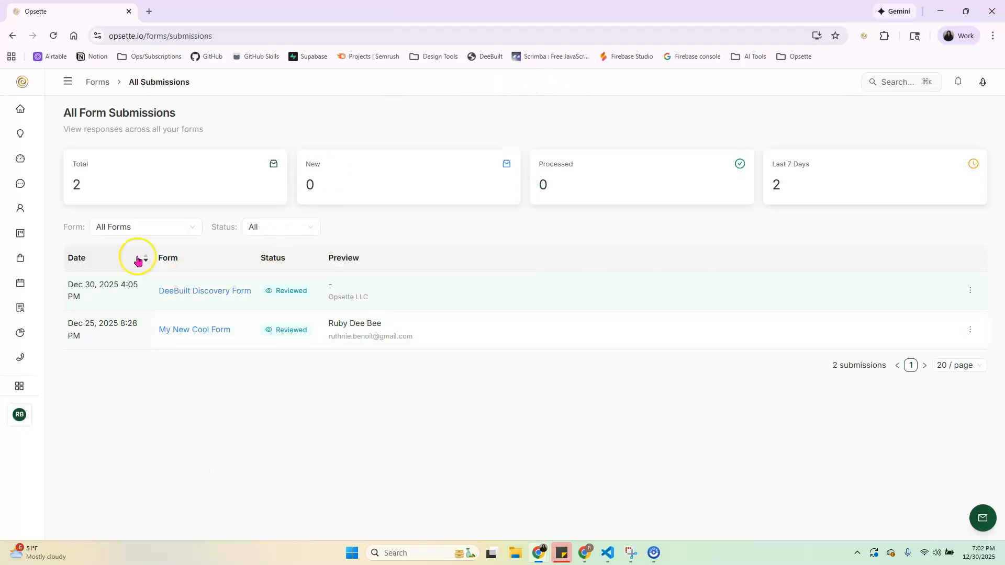
click(215, 292)
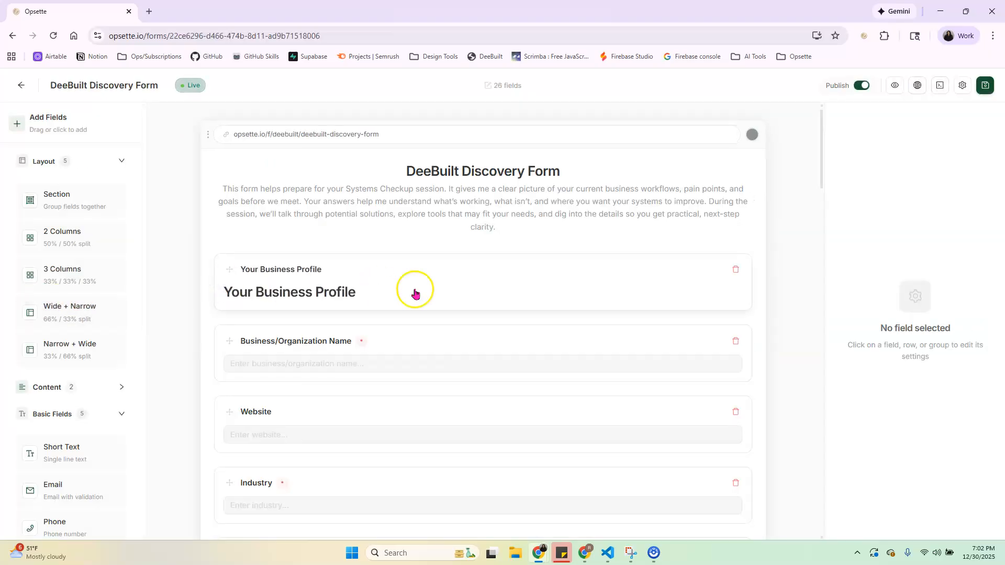
click(21, 85)
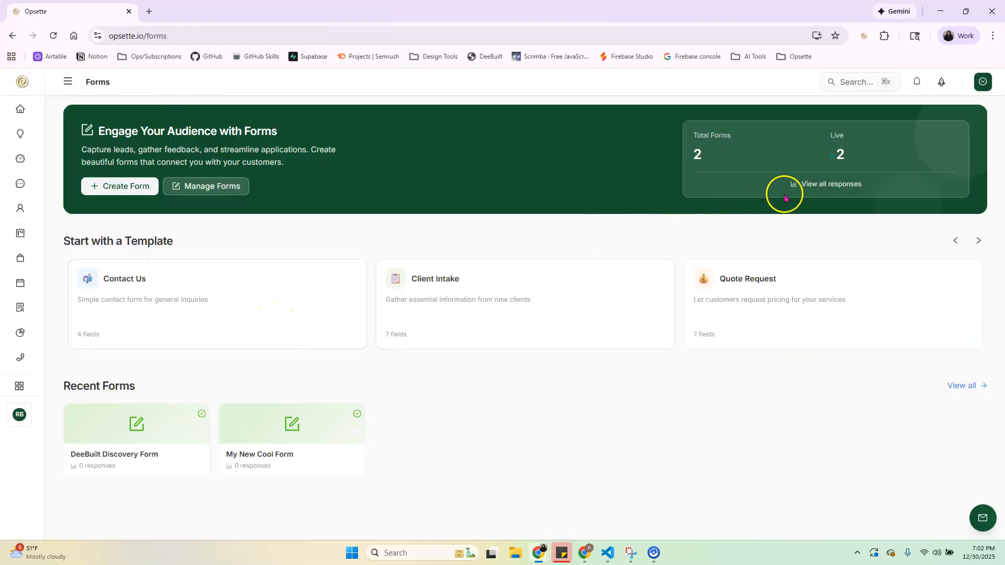
click(810, 185)
Open the details of the DeeBuilt Discovery Form submission from Dec 30, 2025 and read through all its form responses
click(970, 290)
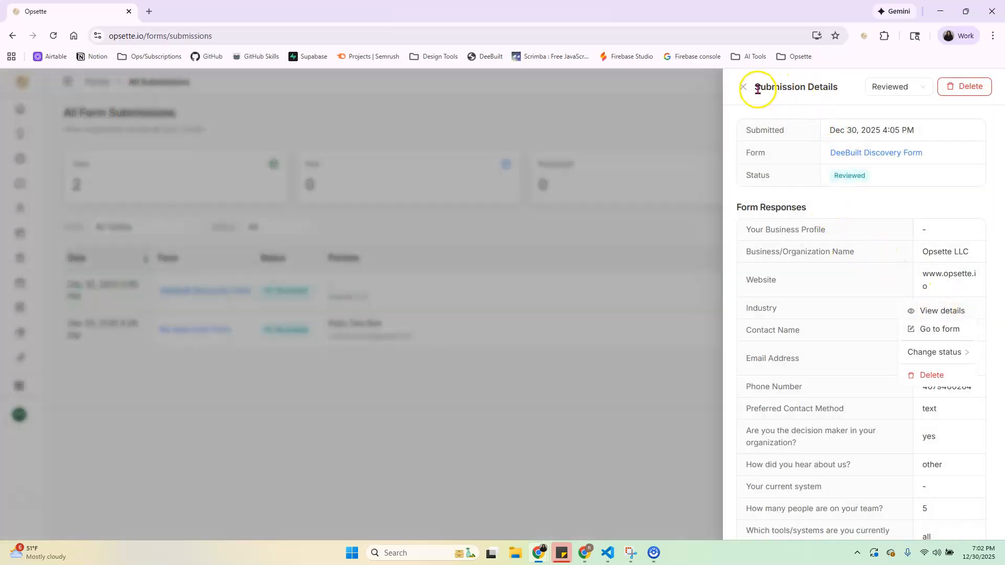
scroll(916, 261, down, 3)
click(909, 281)
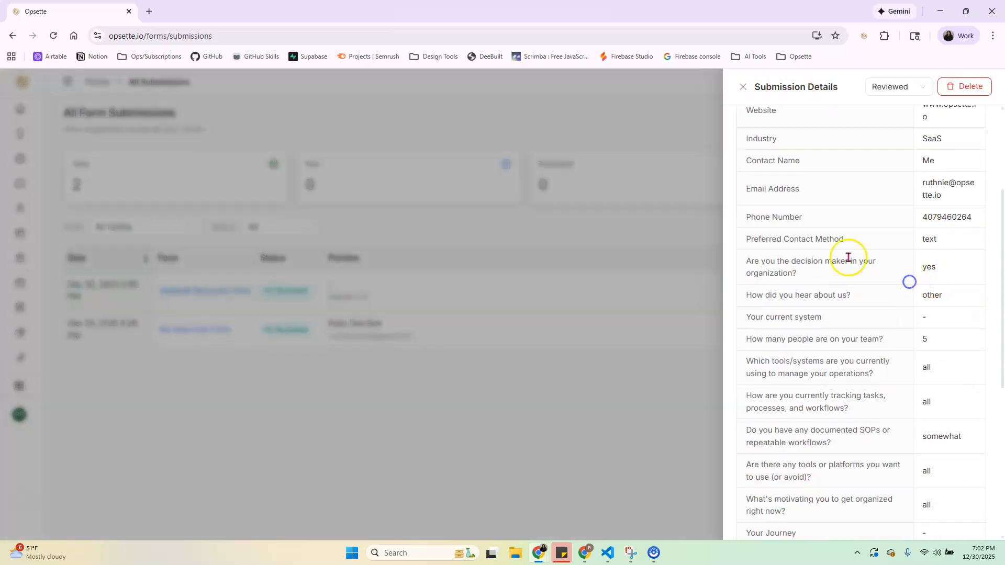
scroll(851, 262, down, 6)
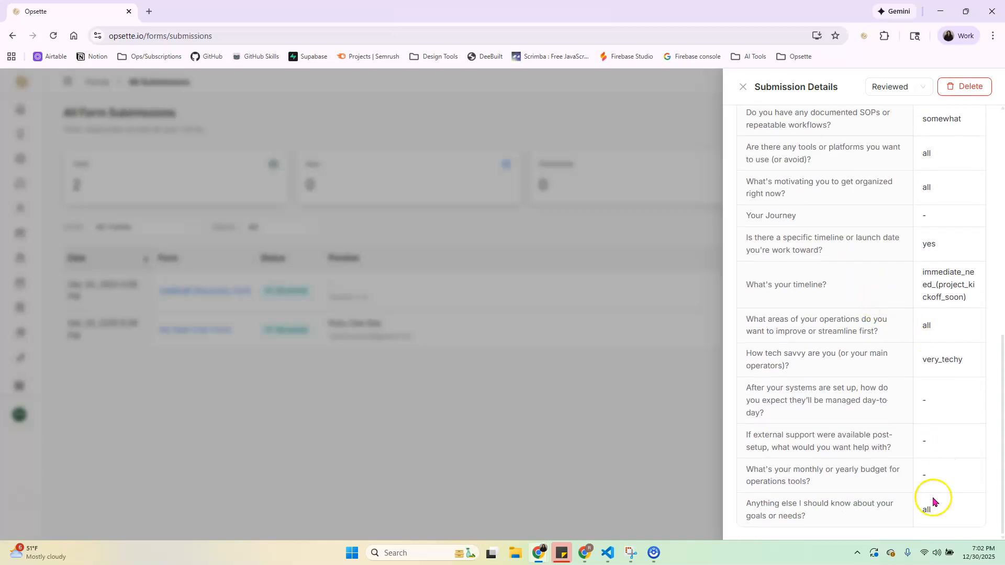
scroll(823, 328, up, 10)
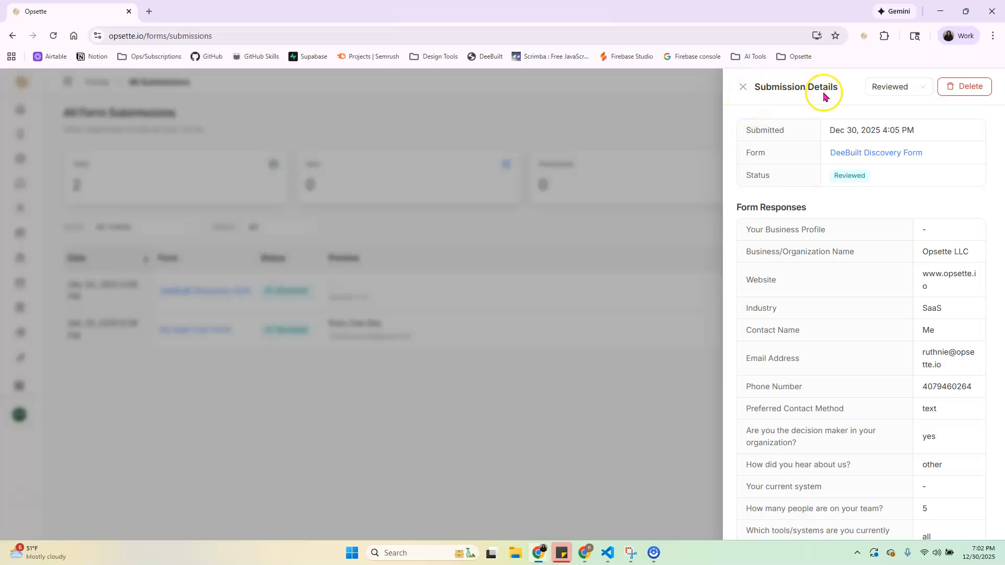
Set the DeeBuilt Discovery Form submission's status to New and close its details
click(908, 94)
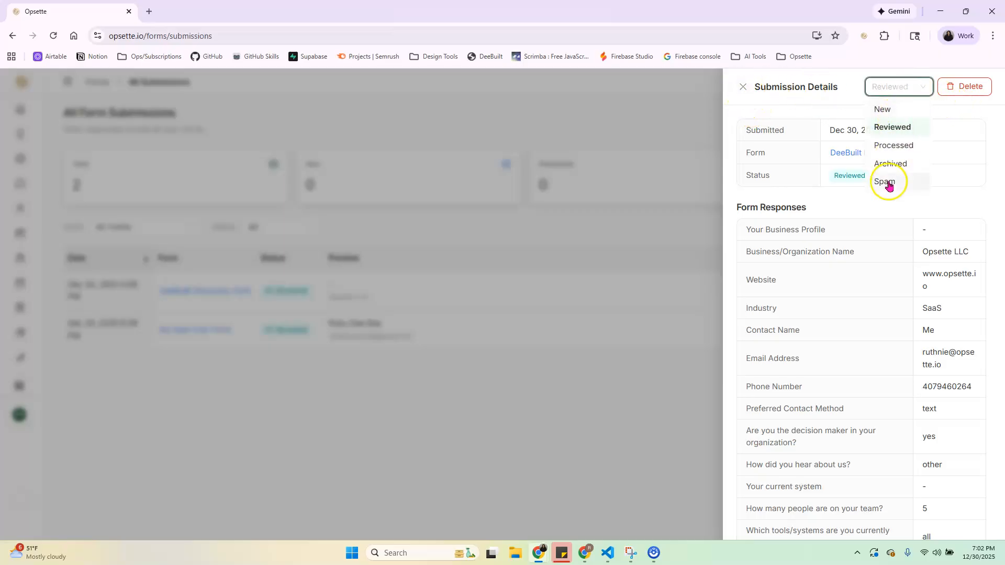
click(887, 108)
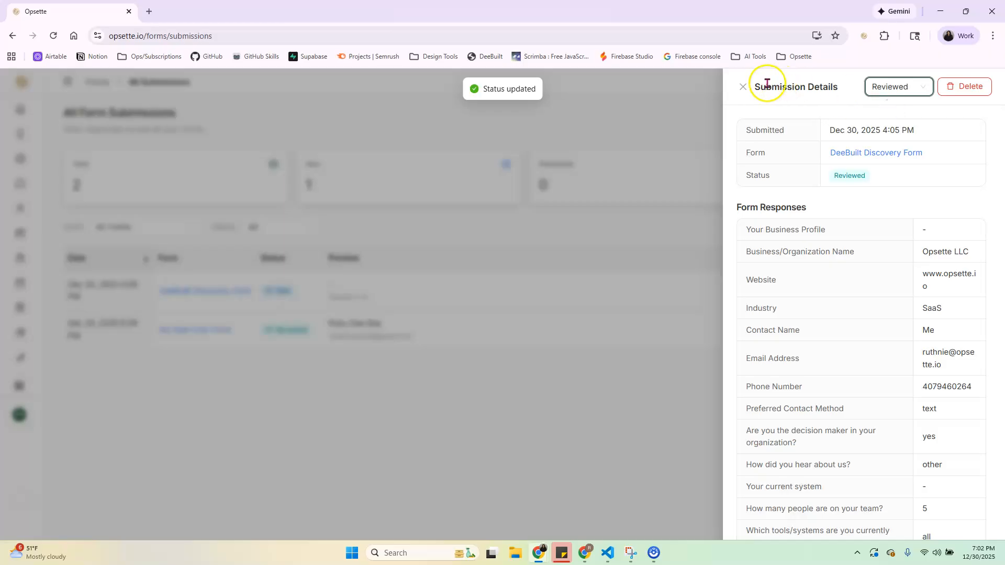
click(745, 88)
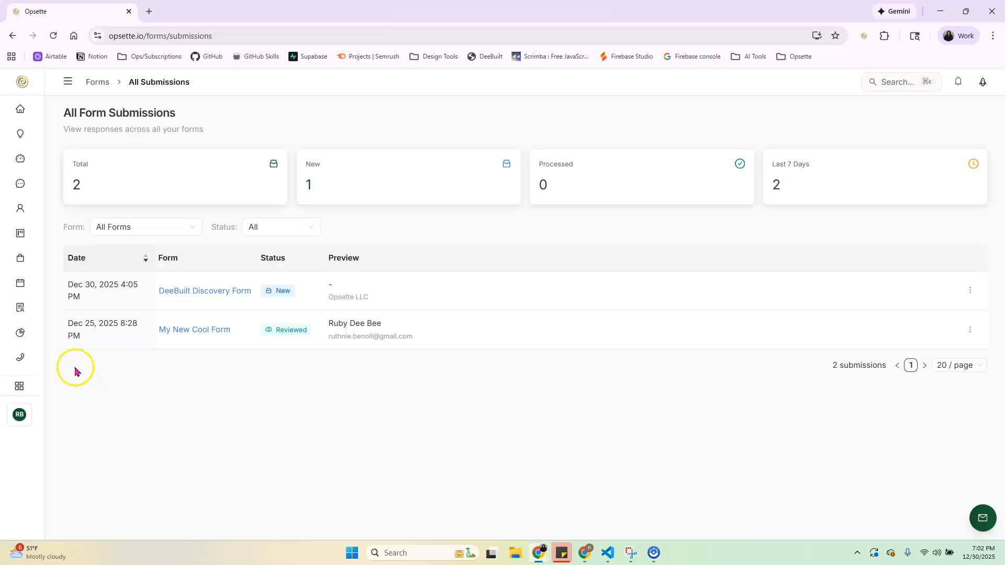
mouse_move(20, 358)
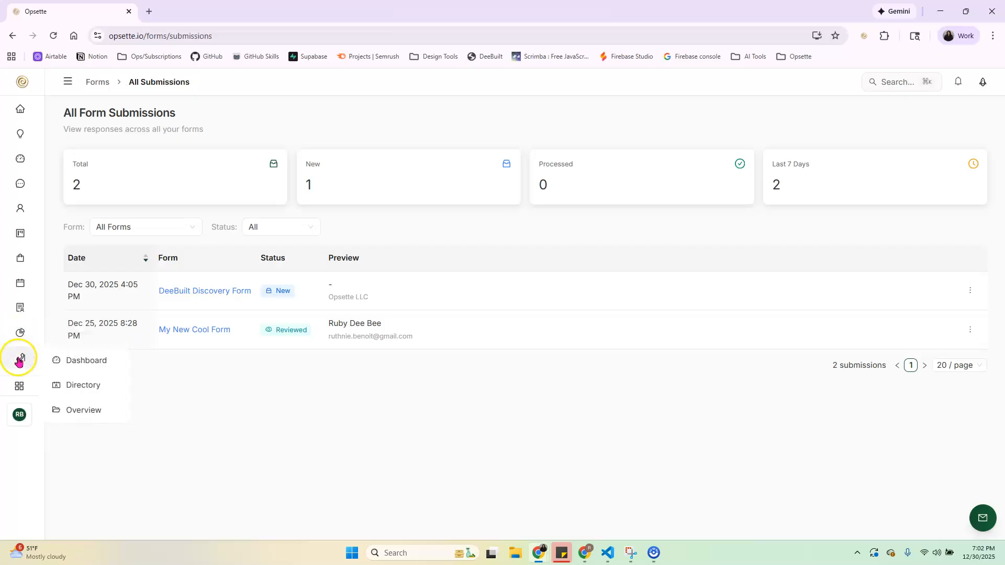
click(254, 391)
click(305, 299)
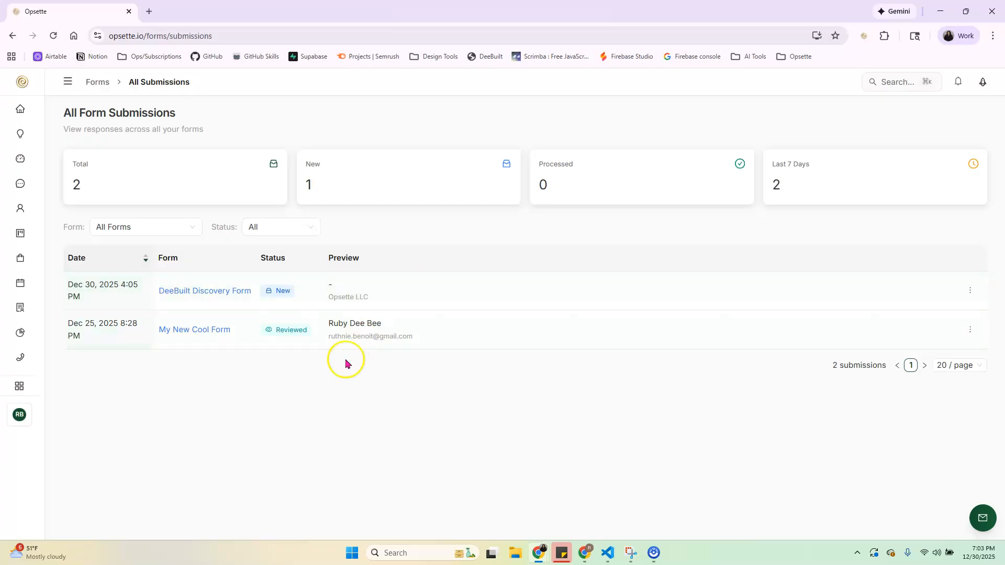